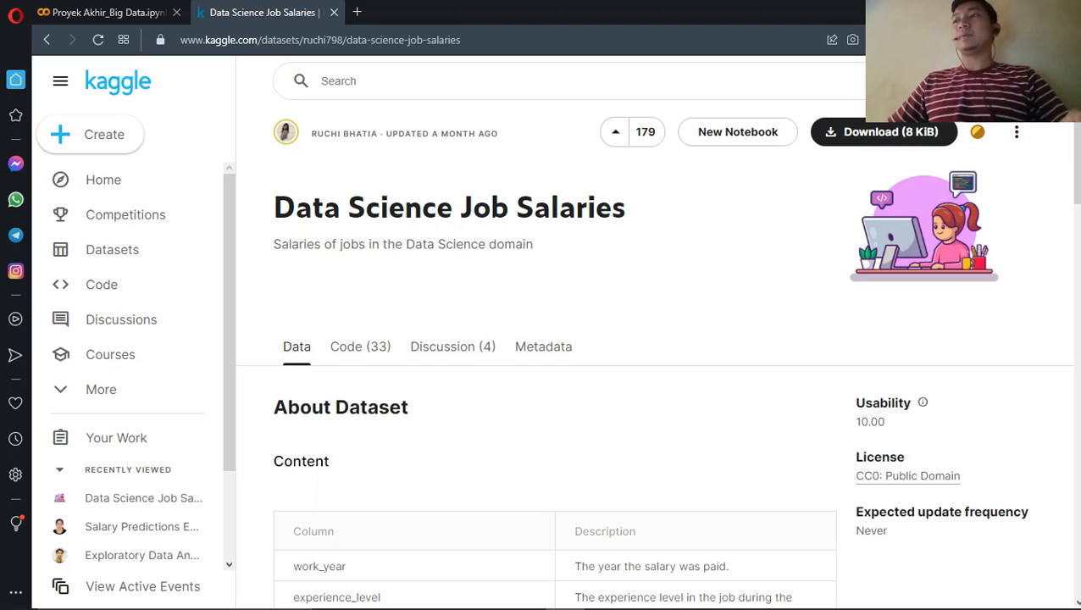
- Examine the About Dataset section of the Data Science Job Salaries page and expand its full column description table
{"action": "scroll", "coordinate": [654, 356], "scroll_direction": "down", "scroll_amount": 1}
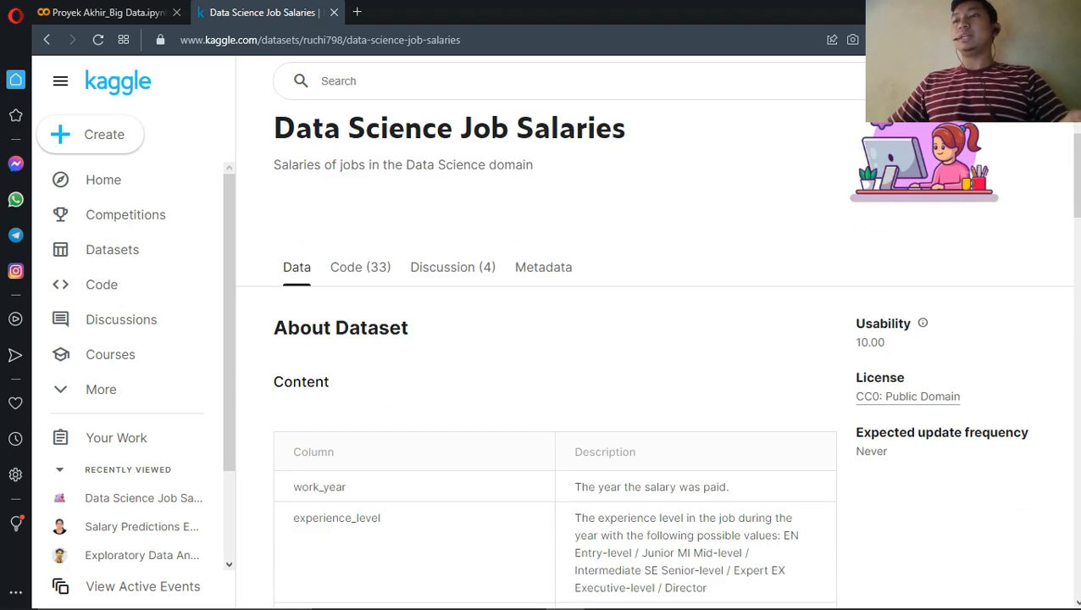
{"action": "scroll", "coordinate": [654, 356], "scroll_direction": "down", "scroll_amount": 1}
{"action": "scroll", "coordinate": [653, 356], "scroll_direction": "down", "scroll_amount": 1}
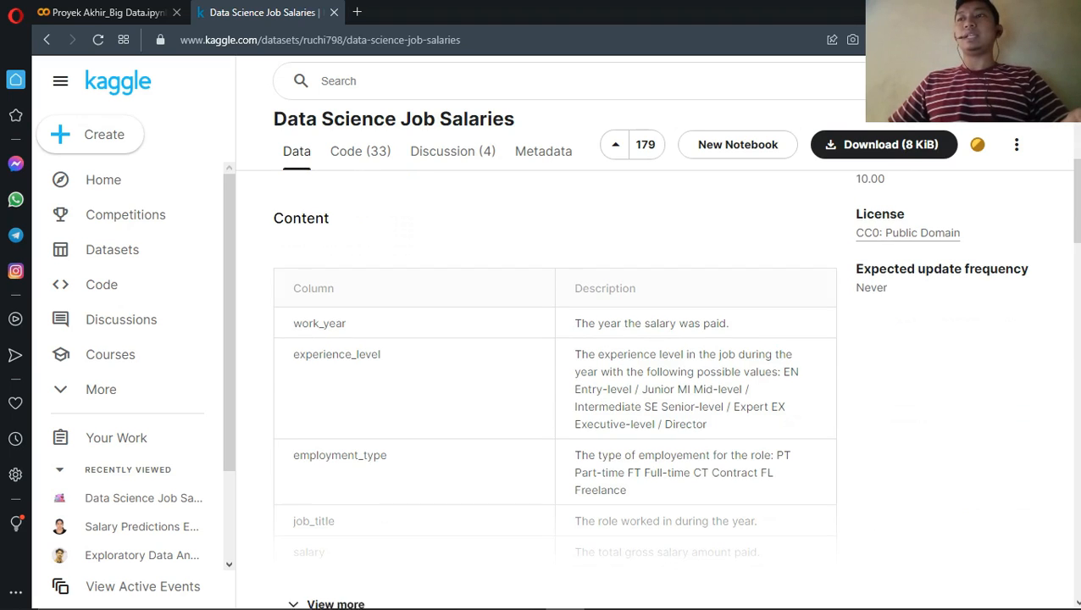
{"action": "scroll", "coordinate": [555, 381], "scroll_direction": "down", "scroll_amount": 1}
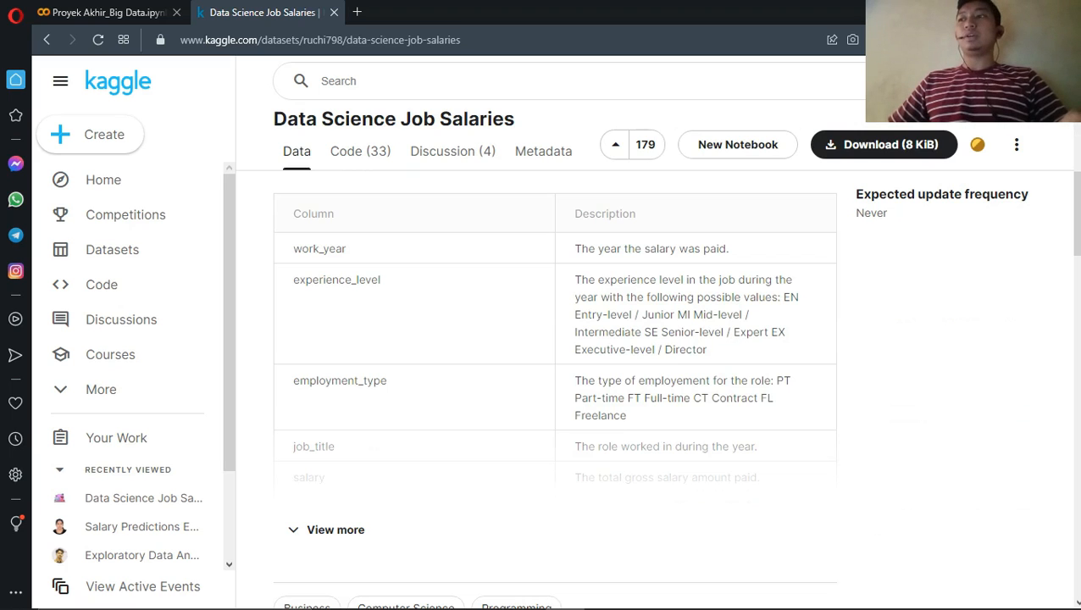
{"action": "scroll", "coordinate": [555, 381], "scroll_direction": "down", "scroll_amount": 1}
{"action": "scroll", "coordinate": [555, 381], "scroll_direction": "up", "scroll_amount": 1}
{"action": "left_click", "coordinate": [336, 530]}
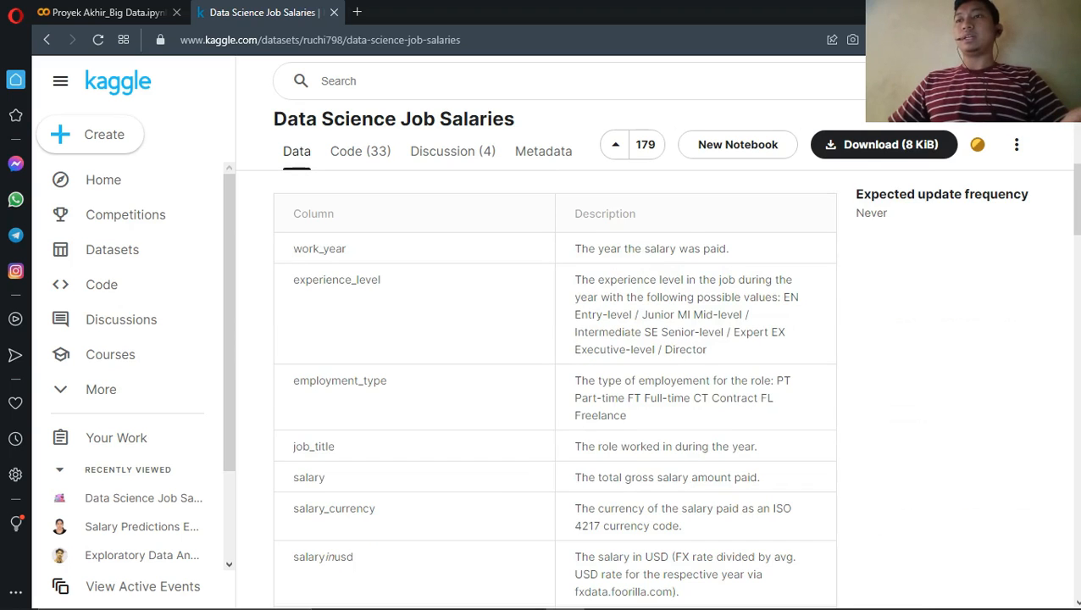
- Read the remaining column descriptions in the dataset table, from salary through company_size, down to the acknowledgements
{"action": "scroll", "coordinate": [555, 381], "scroll_direction": "down", "scroll_amount": 1}
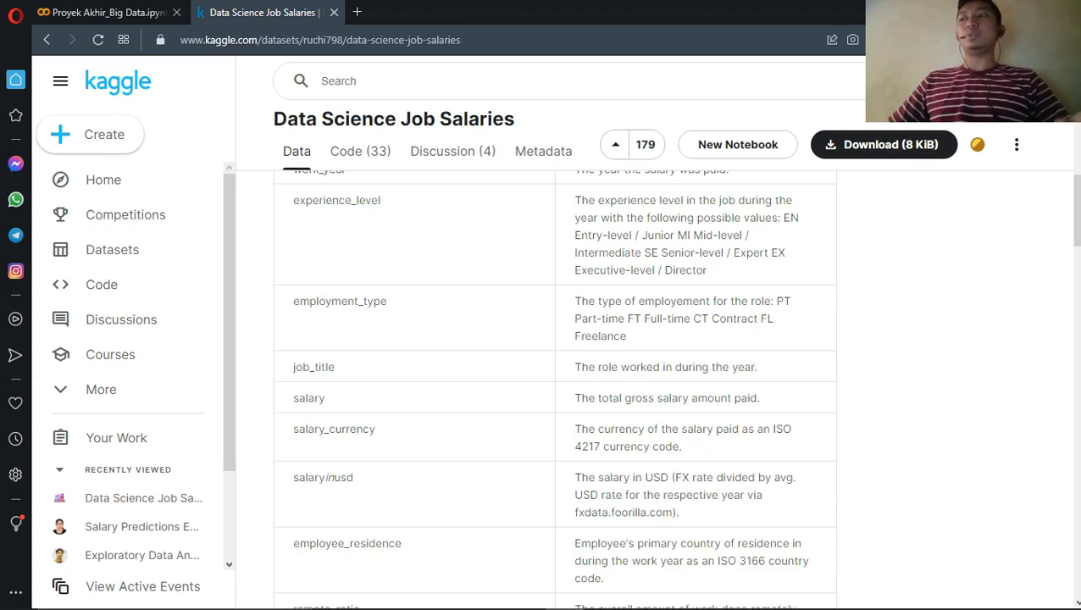
{"action": "scroll", "coordinate": [555, 389], "scroll_direction": "down", "scroll_amount": 1}
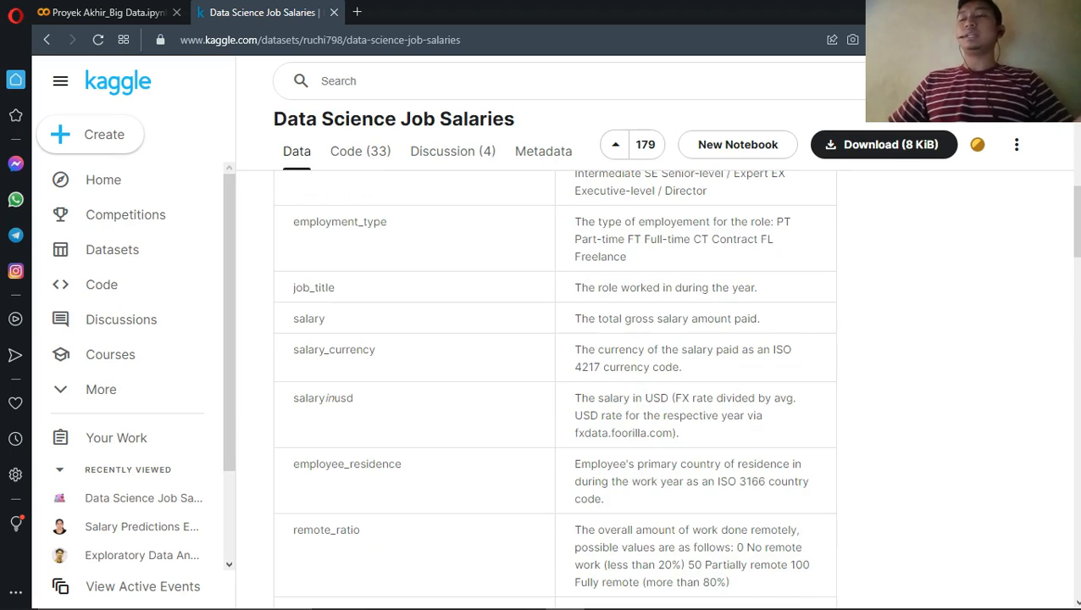
{"action": "scroll", "coordinate": [555, 389], "scroll_direction": "down", "scroll_amount": 1}
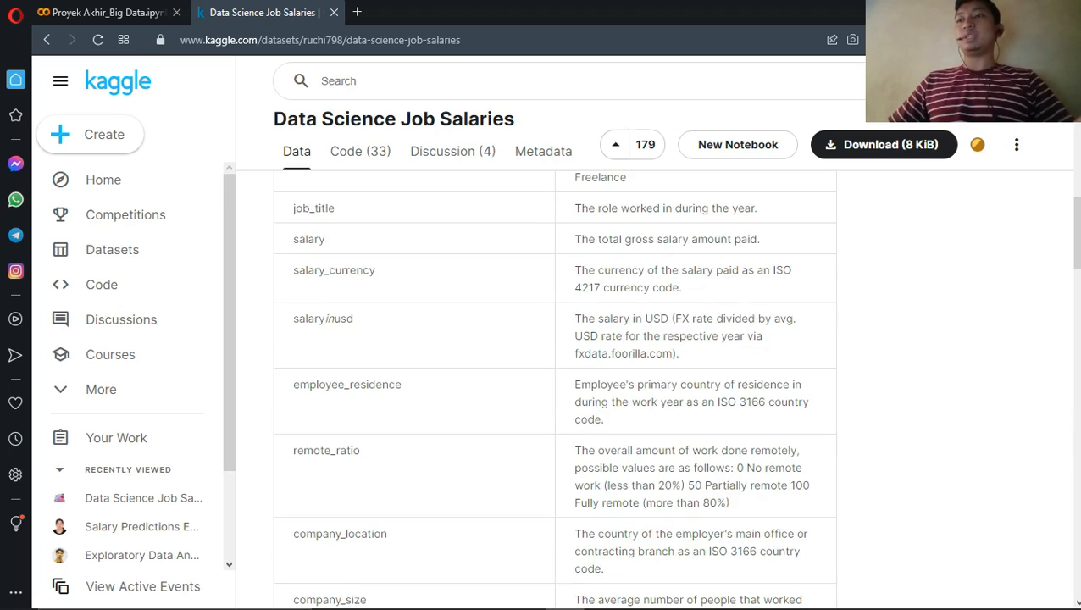
{"action": "scroll", "coordinate": [555, 389], "scroll_direction": "down", "scroll_amount": 1}
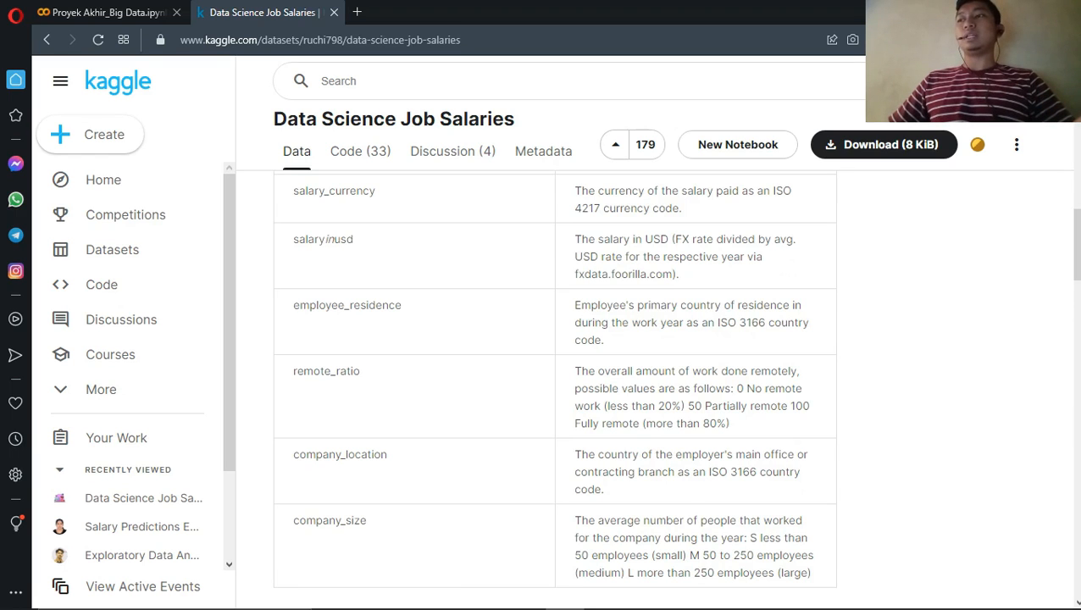
{"action": "scroll", "coordinate": [554, 373], "scroll_direction": "down", "scroll_amount": 2}
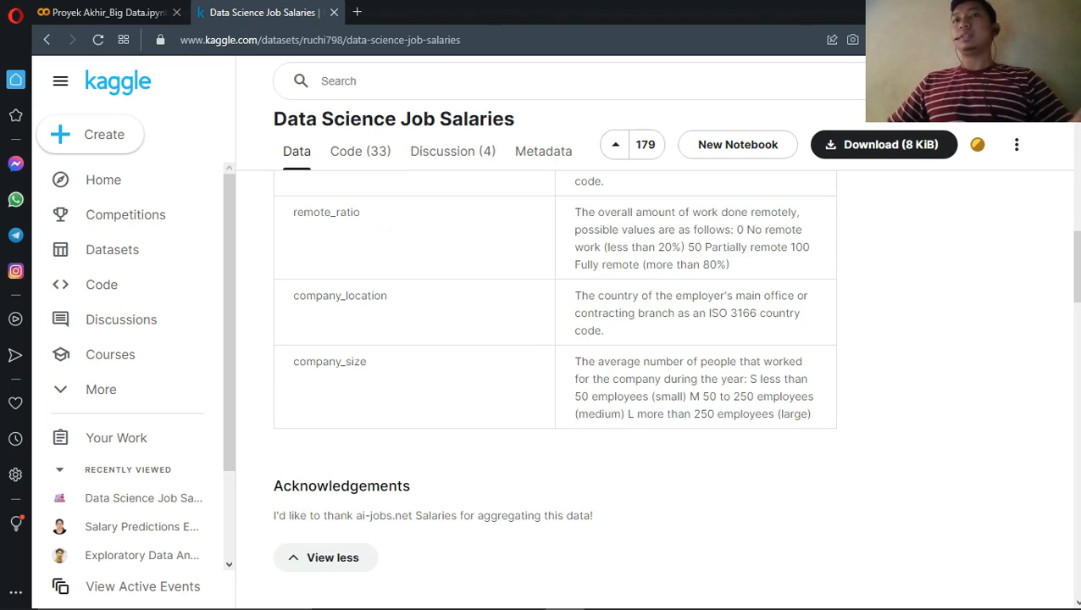
- Switch to the Proyek Akhir_Big Data.ipynb notebook in Colab and review its Business Problem and Data Profiling introductions
{"action": "left_click", "coordinate": [105, 13]}
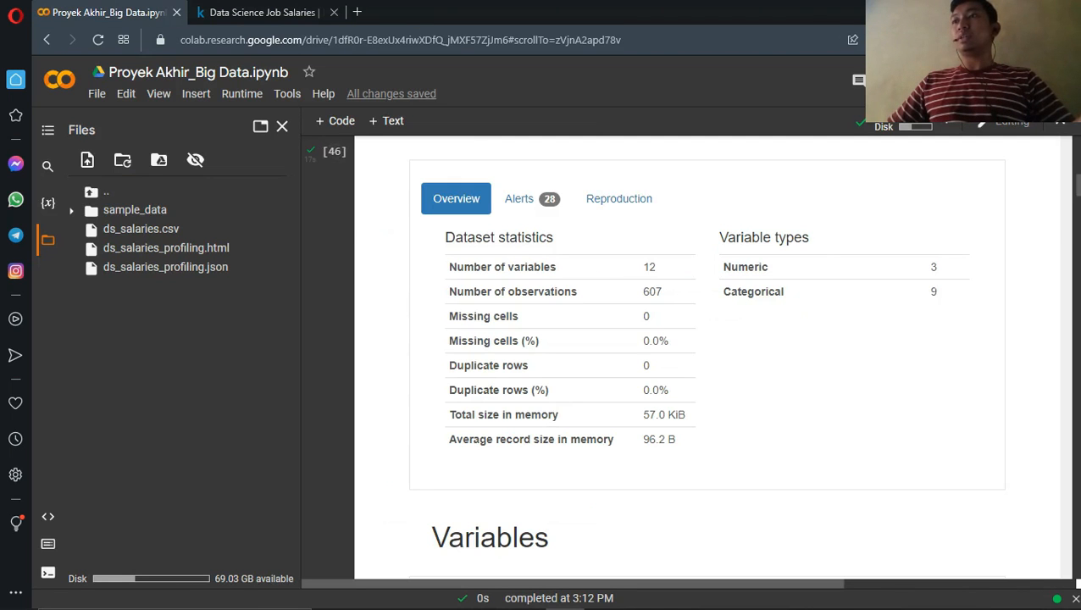
{"action": "scroll", "coordinate": [690, 355], "scroll_direction": "up", "scroll_amount": 15}
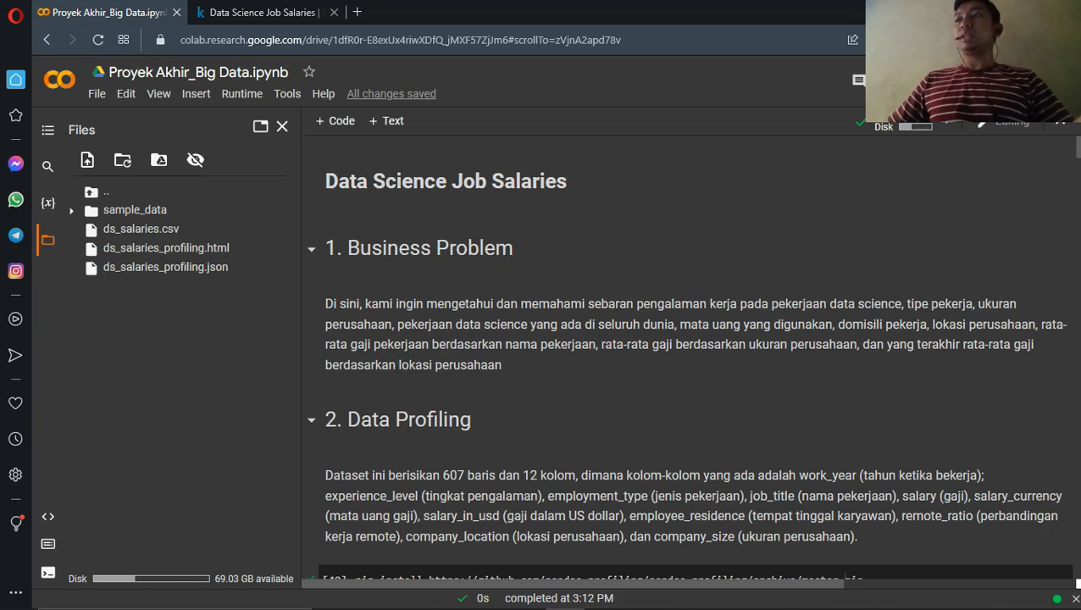
{"action": "scroll", "coordinate": [688, 356], "scroll_direction": "down", "scroll_amount": 3}
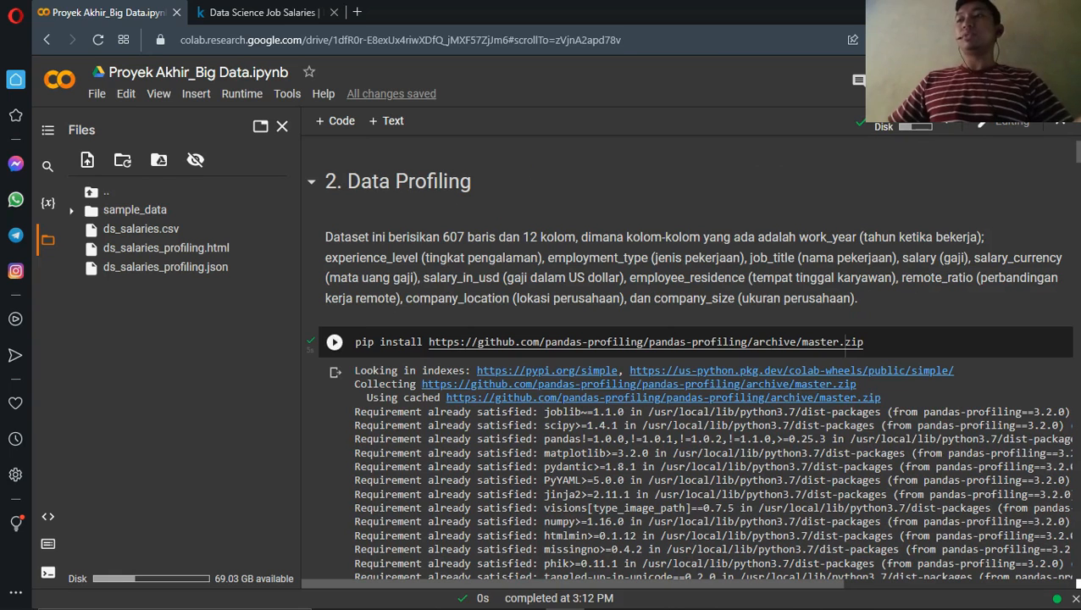
- Review the notebook cells that install pandas-profiling and pyyaml and import the required libraries
{"action": "scroll", "coordinate": [688, 368], "scroll_direction": "down", "scroll_amount": 1}
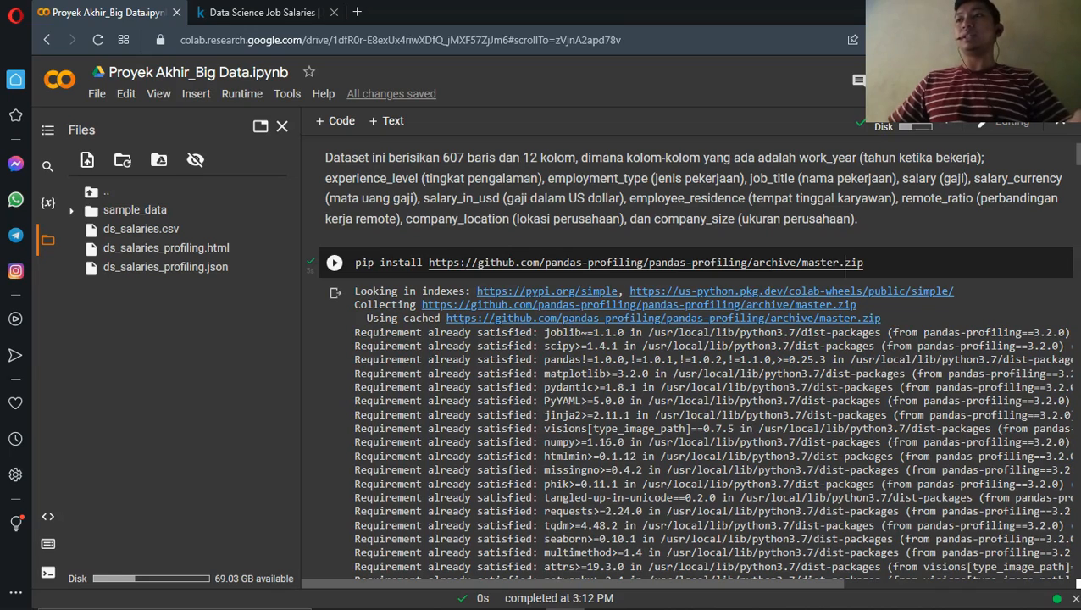
{"action": "scroll", "coordinate": [788, 181], "scroll_direction": "down", "scroll_amount": 1}
{"action": "scroll", "coordinate": [788, 181], "scroll_direction": "down", "scroll_amount": 3}
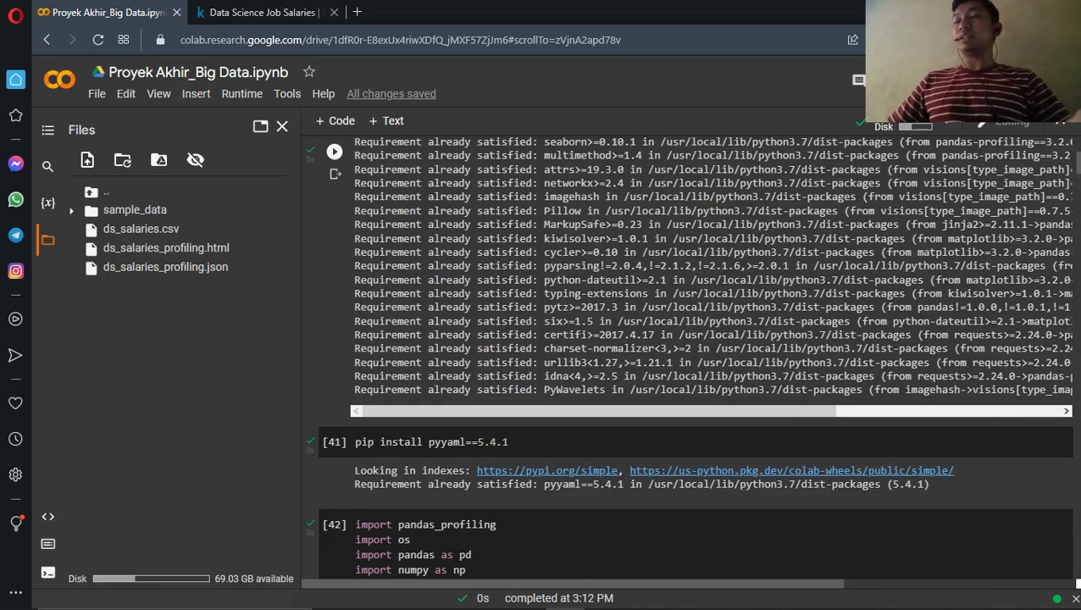
{"action": "scroll", "coordinate": [688, 356], "scroll_direction": "down", "scroll_amount": 1}
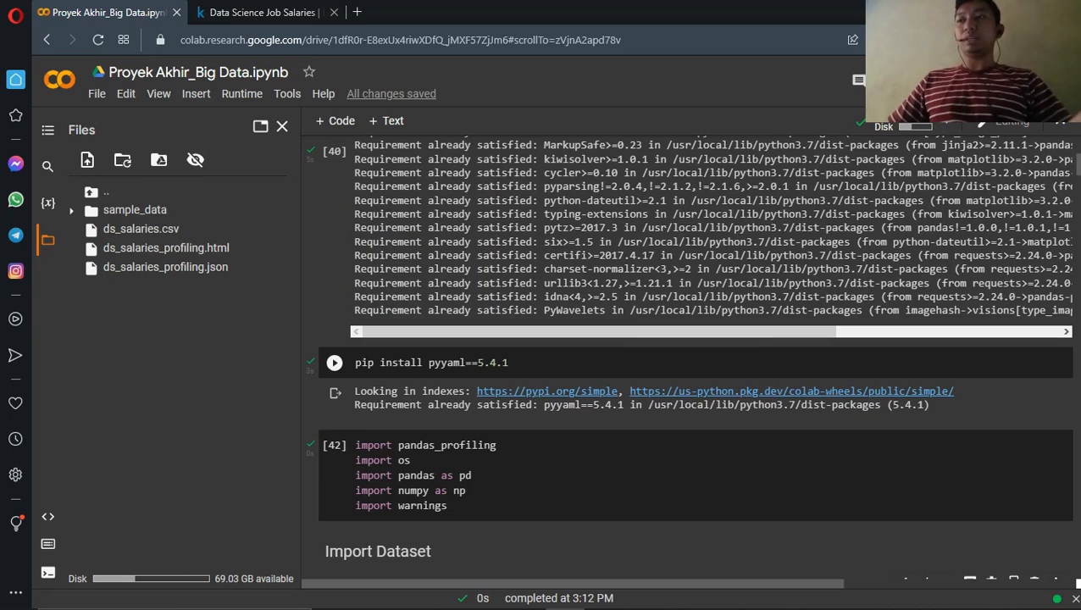
{"action": "scroll", "coordinate": [688, 356], "scroll_direction": "down", "scroll_amount": 1}
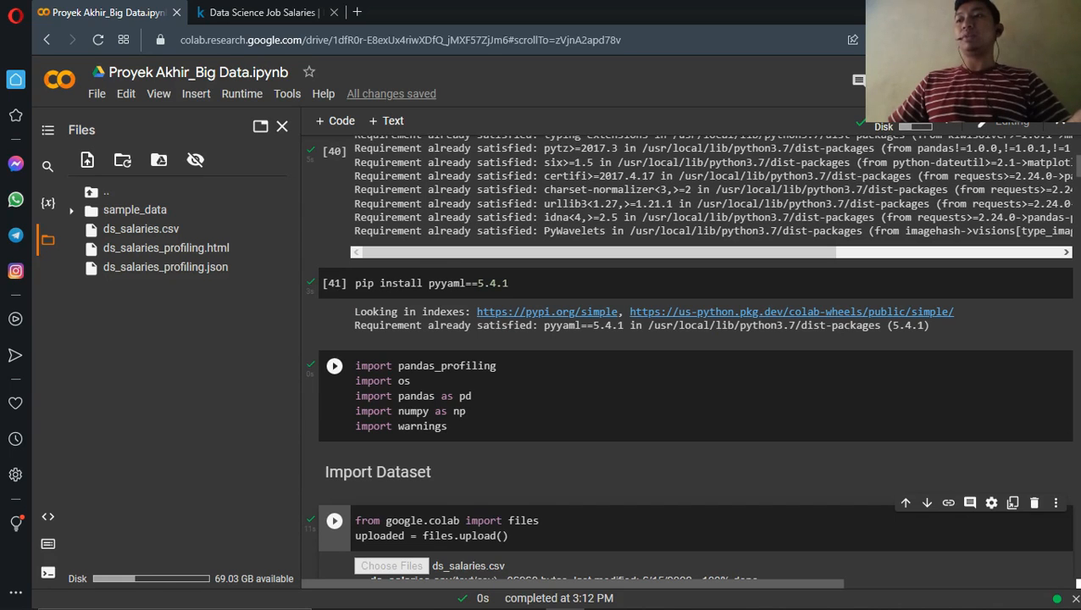
- Review the Import Dataset cells that upload and read ds_salaries.csv and generate the profile report
{"action": "scroll", "coordinate": [688, 326], "scroll_direction": "down", "scroll_amount": 1}
{"action": "scroll", "coordinate": [689, 356], "scroll_direction": "down", "scroll_amount": 2}
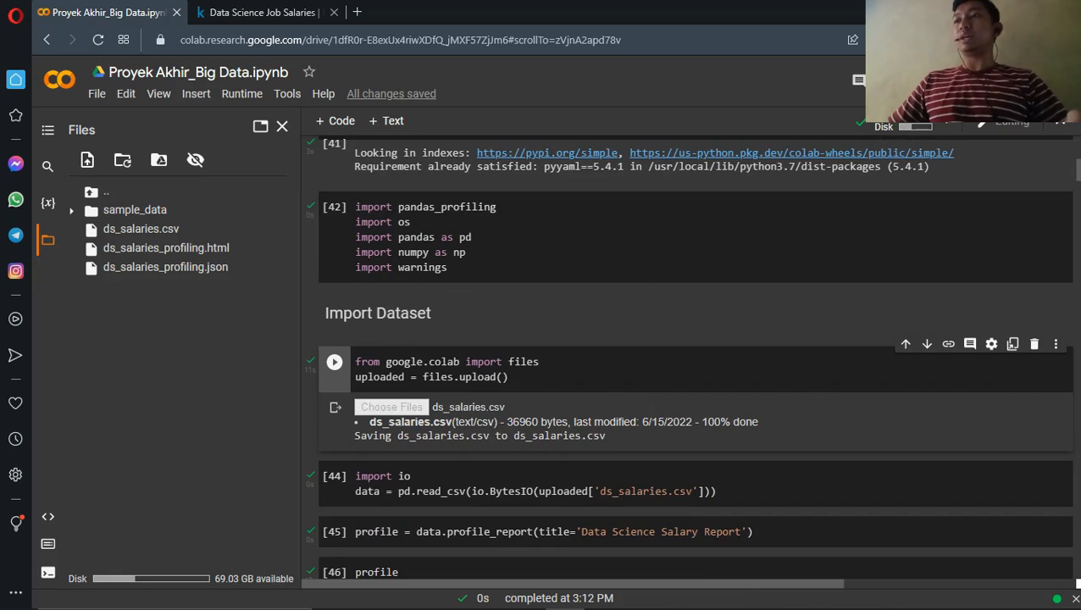
{"action": "scroll", "coordinate": [688, 356], "scroll_direction": "down", "scroll_amount": 1}
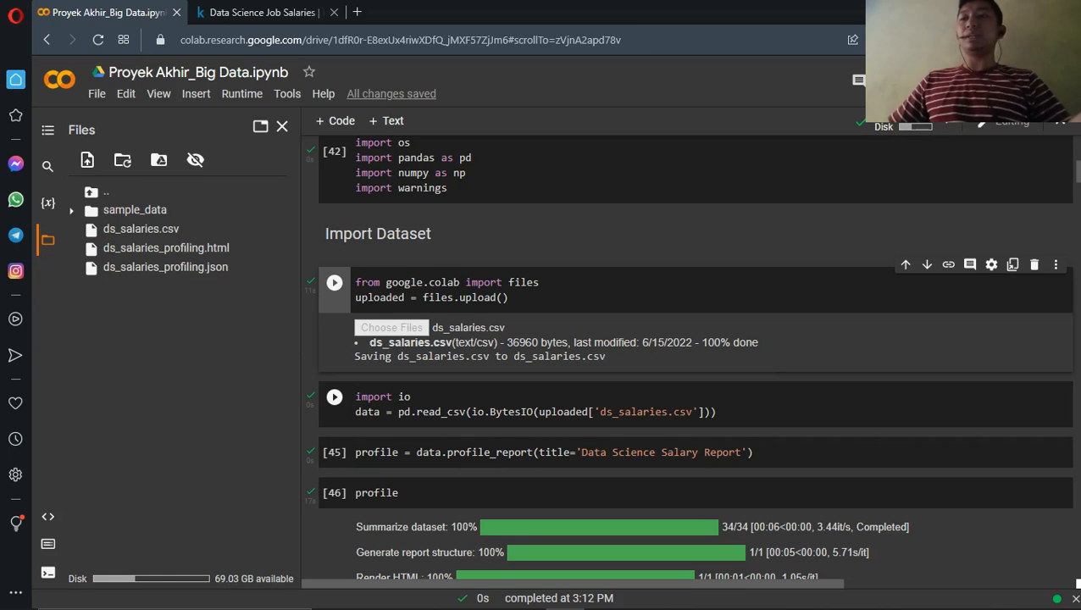
{"action": "scroll", "coordinate": [593, 398], "scroll_direction": "down", "scroll_amount": 1}
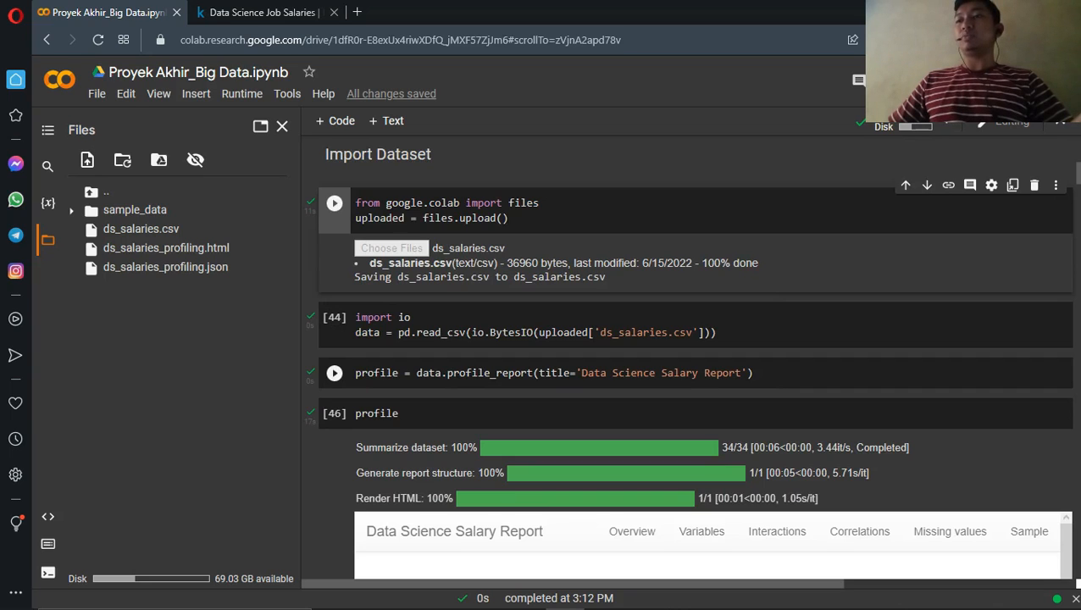
{"action": "scroll", "coordinate": [695, 365], "scroll_direction": "down", "scroll_amount": 2}
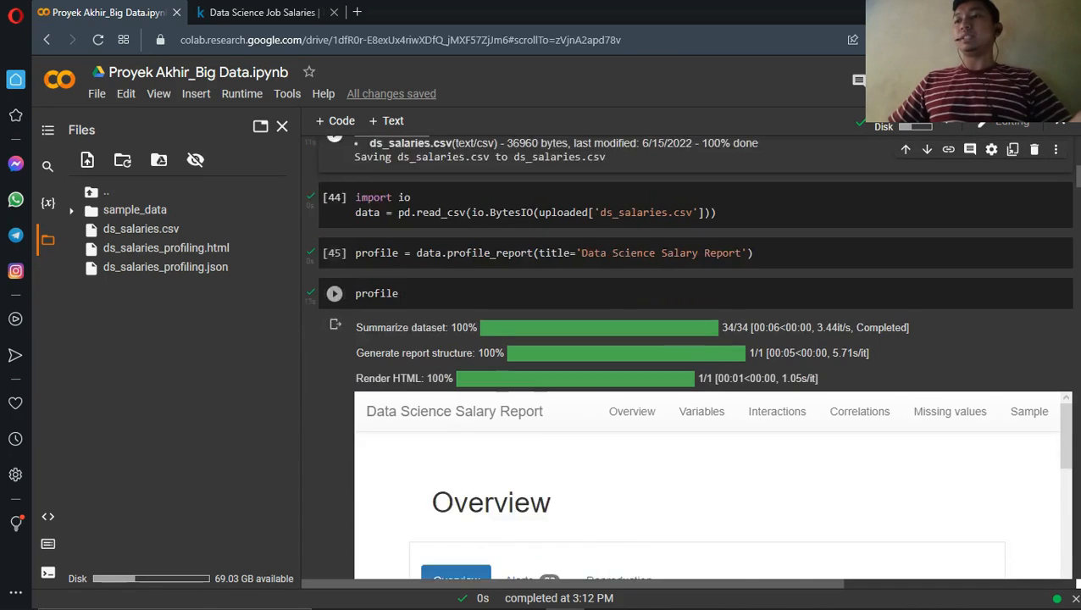
- Examine the dataset statistics and variable types in the Data Science Salary Report's Overview
{"action": "scroll", "coordinate": [949, 373], "scroll_direction": "down", "scroll_amount": 5}
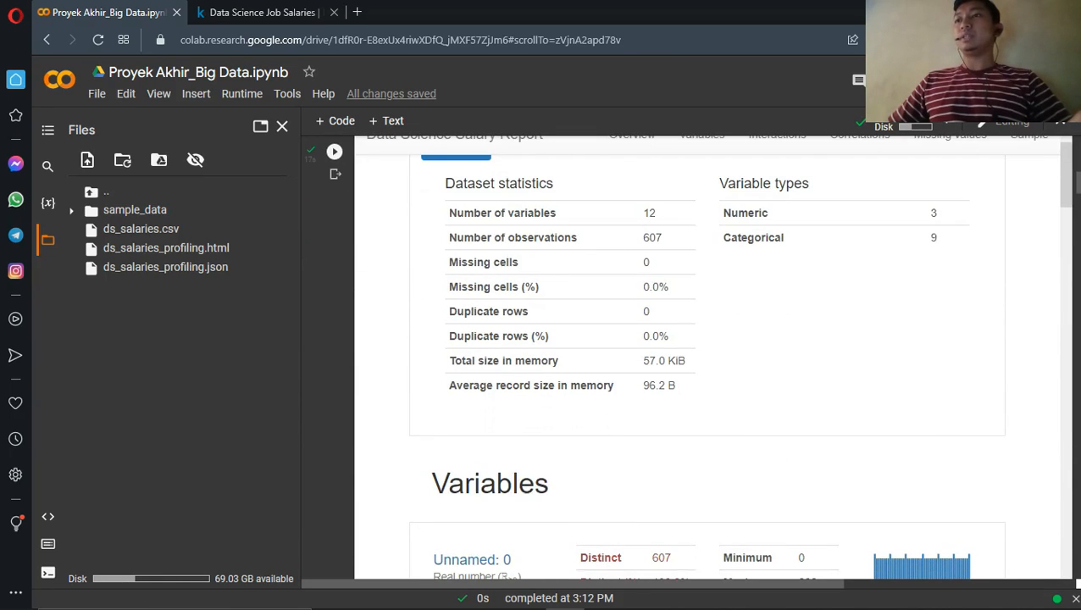
{"action": "scroll", "coordinate": [712, 356], "scroll_direction": "up", "scroll_amount": 1}
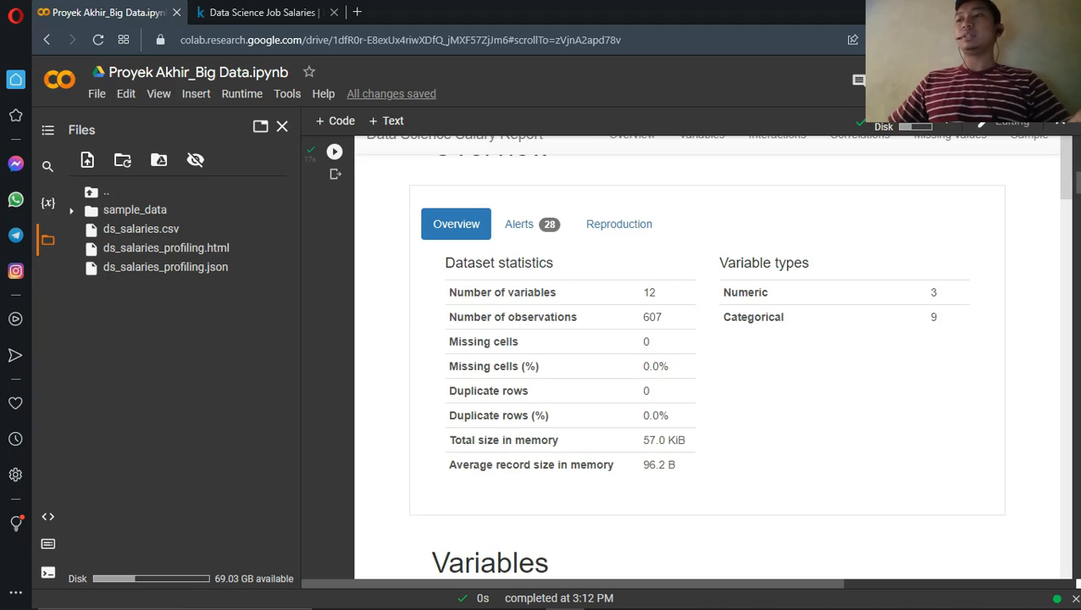
{"action": "scroll", "coordinate": [707, 364], "scroll_direction": "down", "scroll_amount": 3}
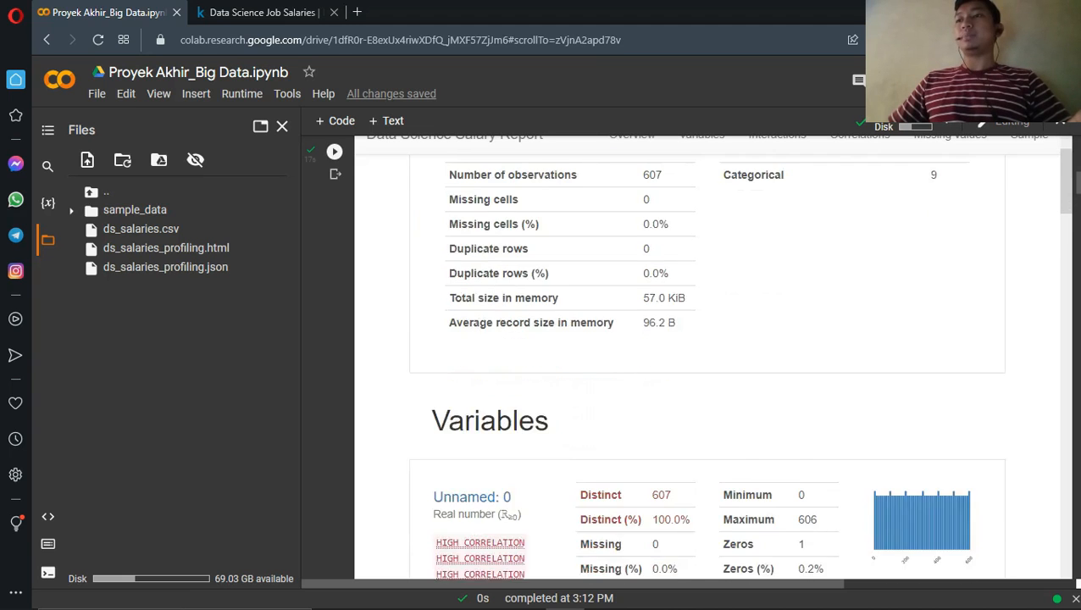
- Examine the report's variable summaries for the unnamed index, work_year, experience_level and employment_type
{"action": "scroll", "coordinate": [708, 365], "scroll_direction": "down", "scroll_amount": 1}
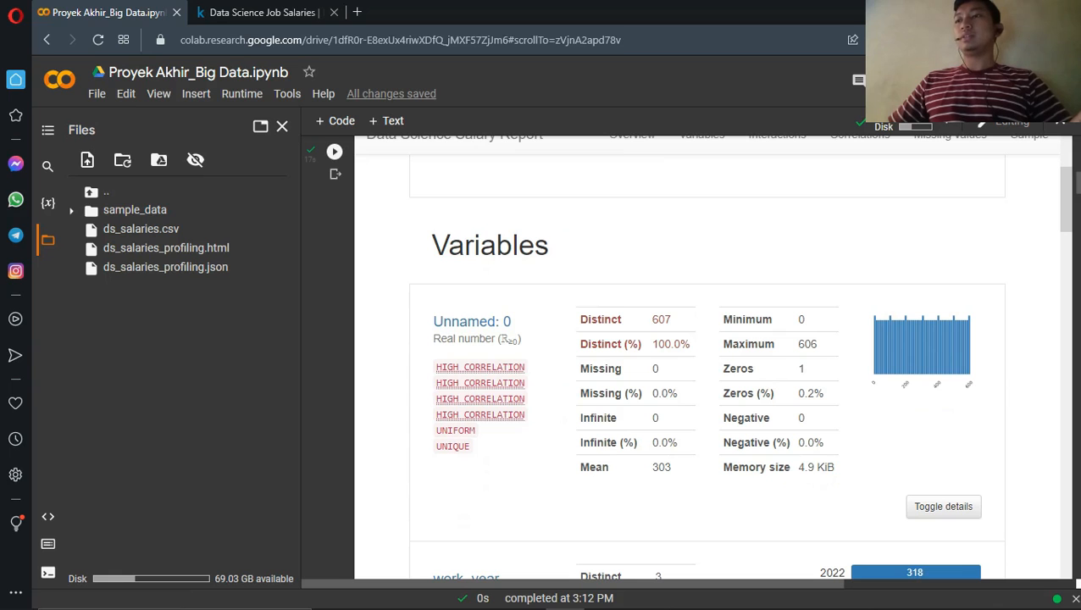
{"action": "scroll", "coordinate": [708, 365], "scroll_direction": "down", "scroll_amount": 2}
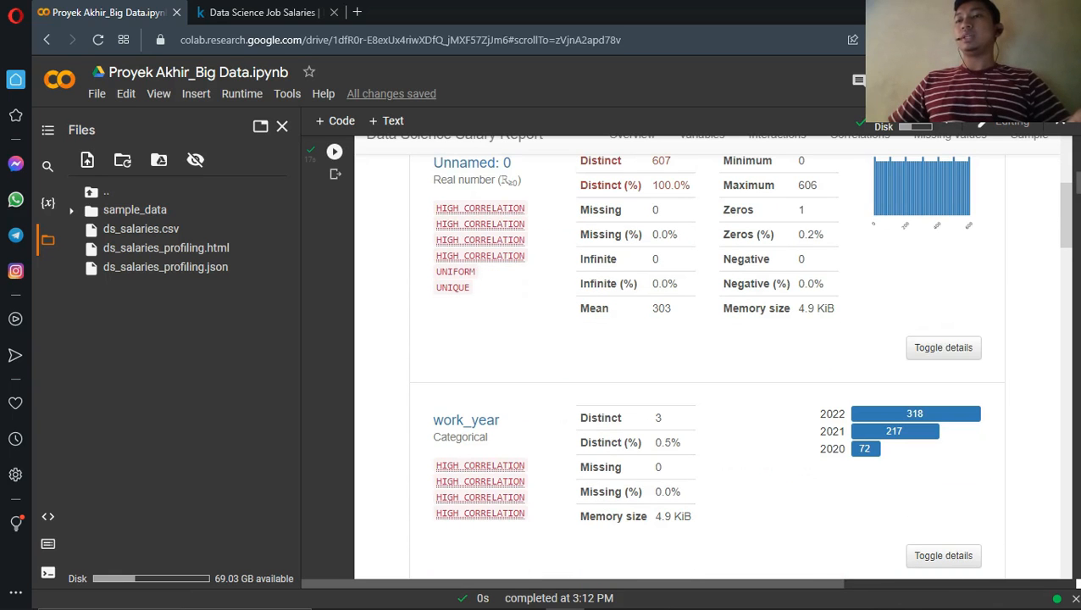
{"action": "scroll", "coordinate": [708, 365], "scroll_direction": "down", "scroll_amount": 2}
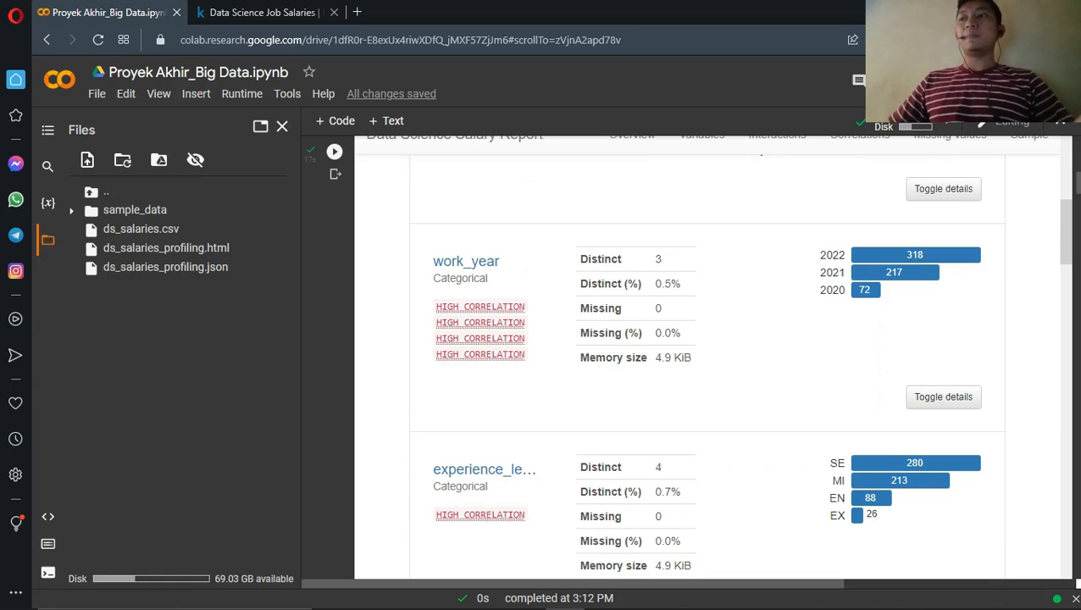
{"action": "scroll", "coordinate": [708, 364], "scroll_direction": "down", "scroll_amount": 1}
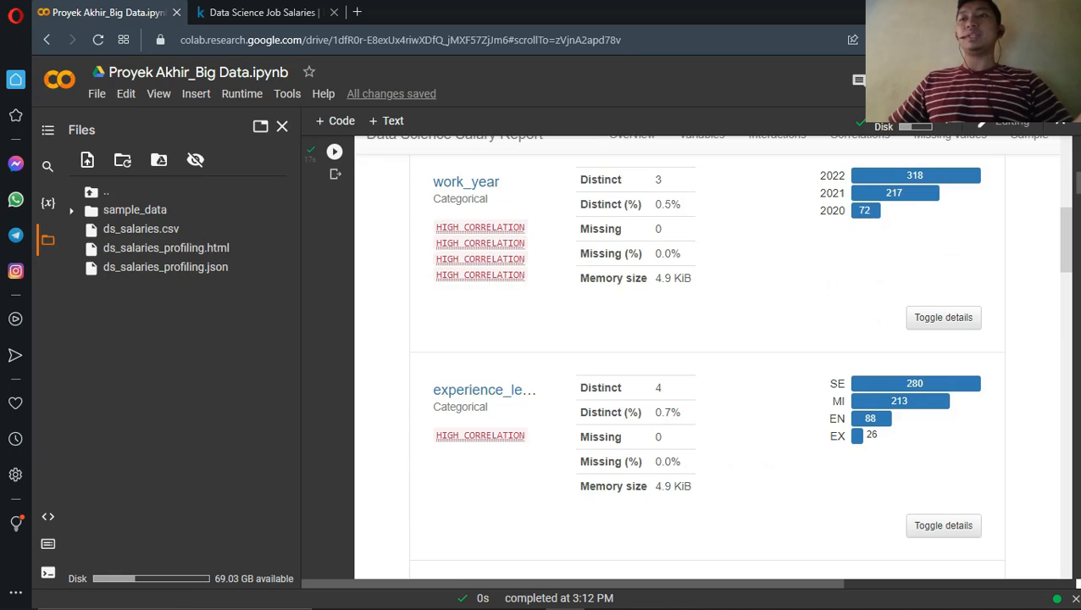
{"action": "scroll", "coordinate": [707, 364], "scroll_direction": "down", "scroll_amount": 1}
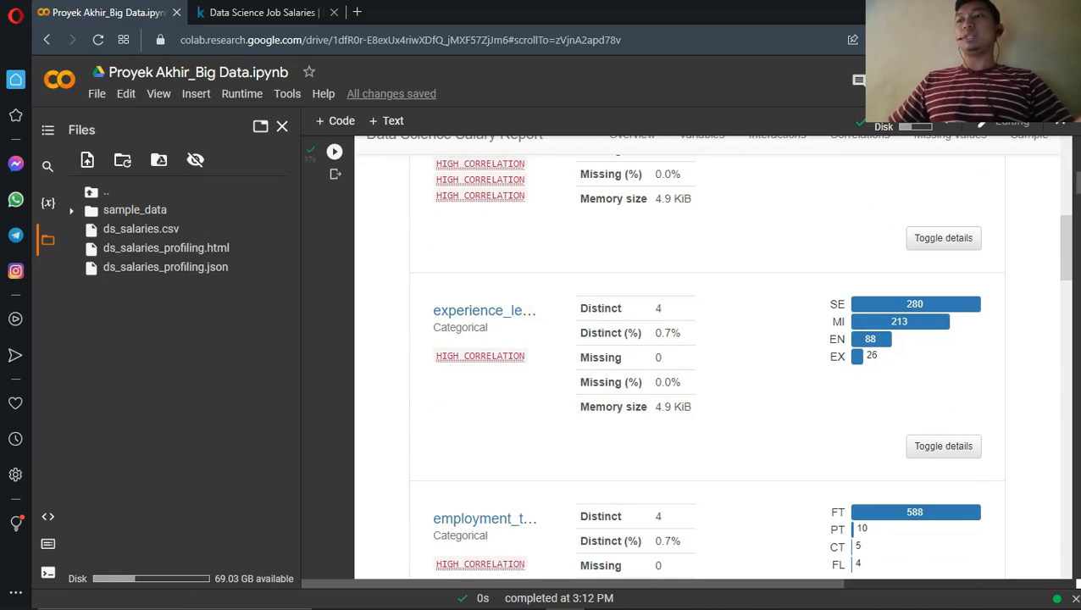
{"action": "scroll", "coordinate": [707, 365], "scroll_direction": "down", "scroll_amount": 2}
{"action": "scroll", "coordinate": [708, 365], "scroll_direction": "down", "scroll_amount": 1}
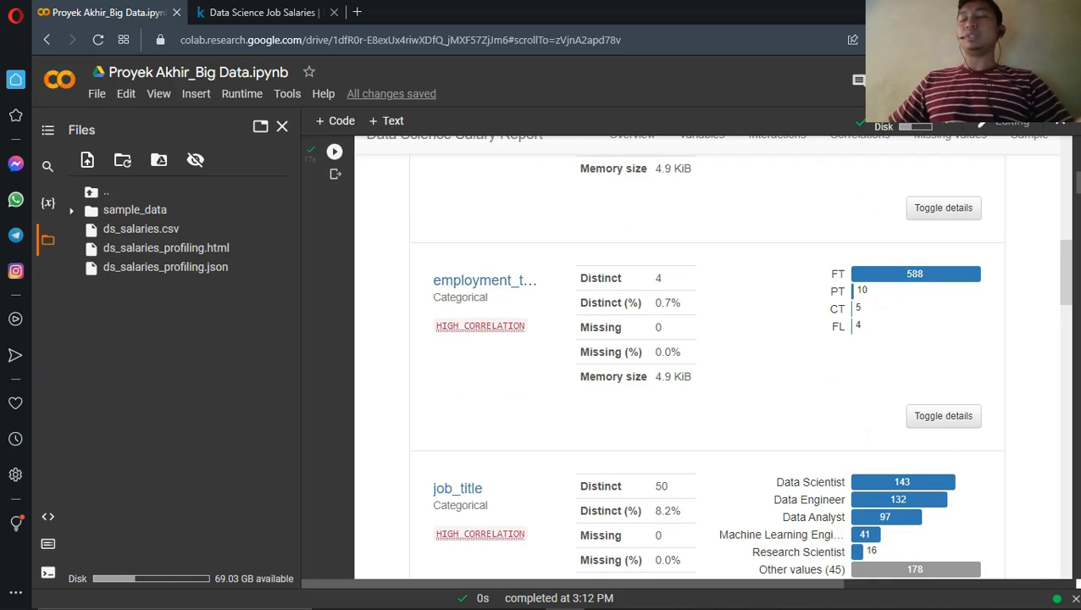
- Examine the job_title and salary summaries in the report's Variables section
{"action": "scroll", "coordinate": [711, 364], "scroll_direction": "down", "scroll_amount": 2}
{"action": "scroll", "coordinate": [712, 365], "scroll_direction": "down", "scroll_amount": 1}
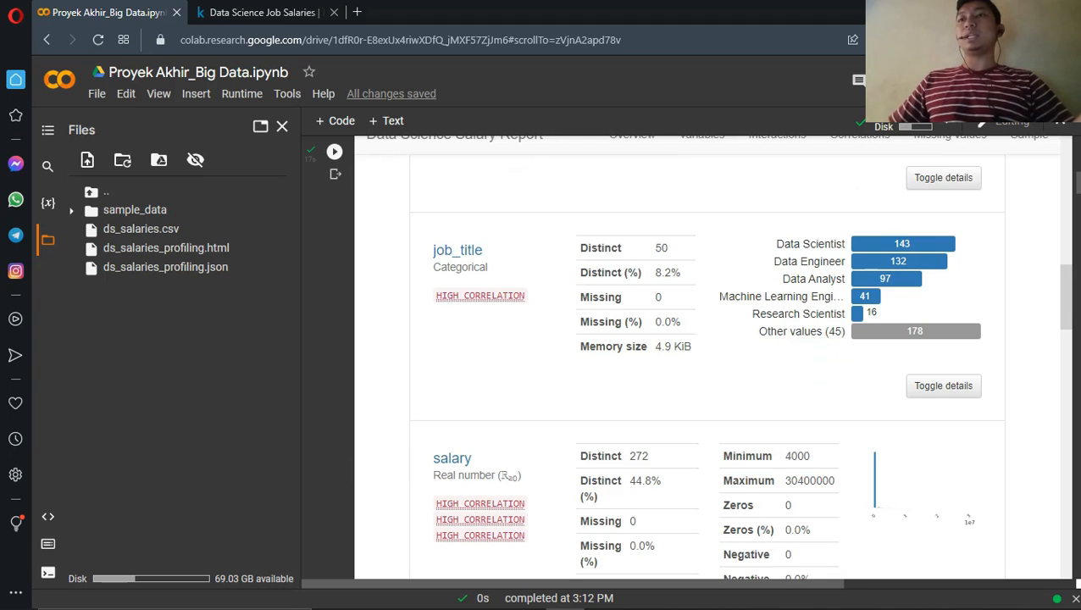
{"action": "scroll", "coordinate": [708, 356], "scroll_direction": "down", "scroll_amount": 2}
{"action": "scroll", "coordinate": [708, 356], "scroll_direction": "down", "scroll_amount": 1}
{"action": "scroll", "coordinate": [708, 356], "scroll_direction": "up", "scroll_amount": 1}
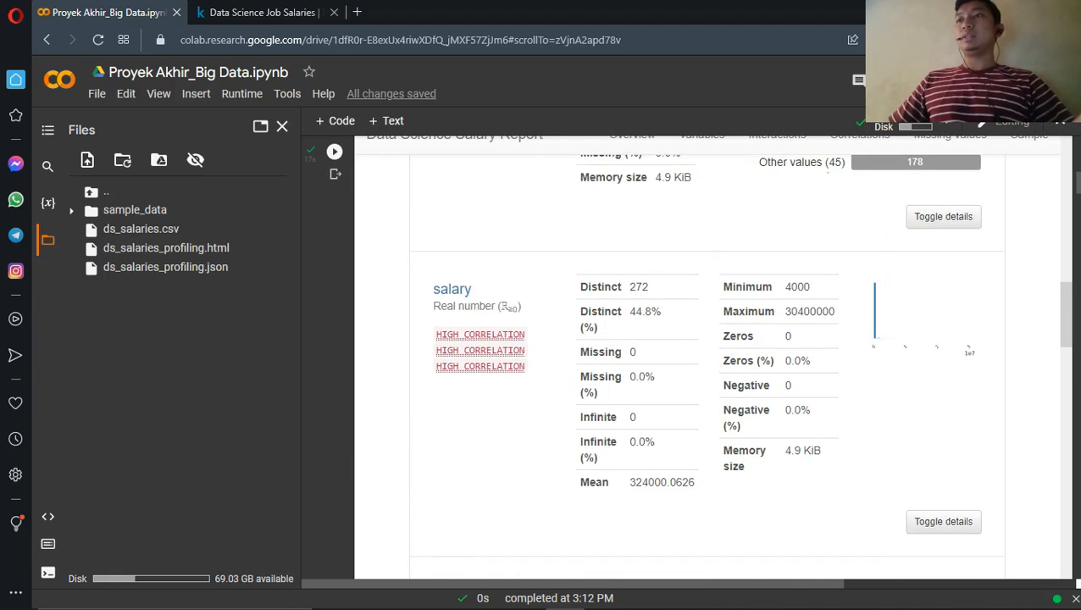
- Examine the salary_currency, salary_in_usd and employee_residence summaries in the report's Variables section
{"action": "scroll", "coordinate": [707, 356], "scroll_direction": "down", "scroll_amount": 3}
{"action": "scroll", "coordinate": [707, 356], "scroll_direction": "up", "scroll_amount": 1}
{"action": "scroll", "coordinate": [708, 355], "scroll_direction": "down", "scroll_amount": 1}
{"action": "scroll", "coordinate": [708, 356], "scroll_direction": "down", "scroll_amount": 1}
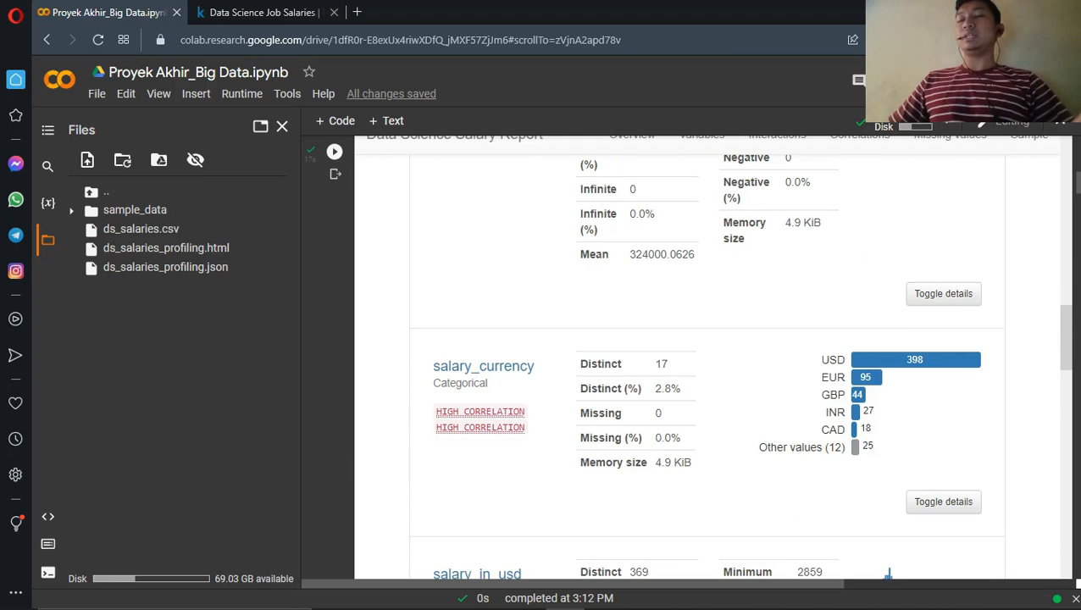
{"action": "scroll", "coordinate": [707, 356], "scroll_direction": "down", "scroll_amount": 1}
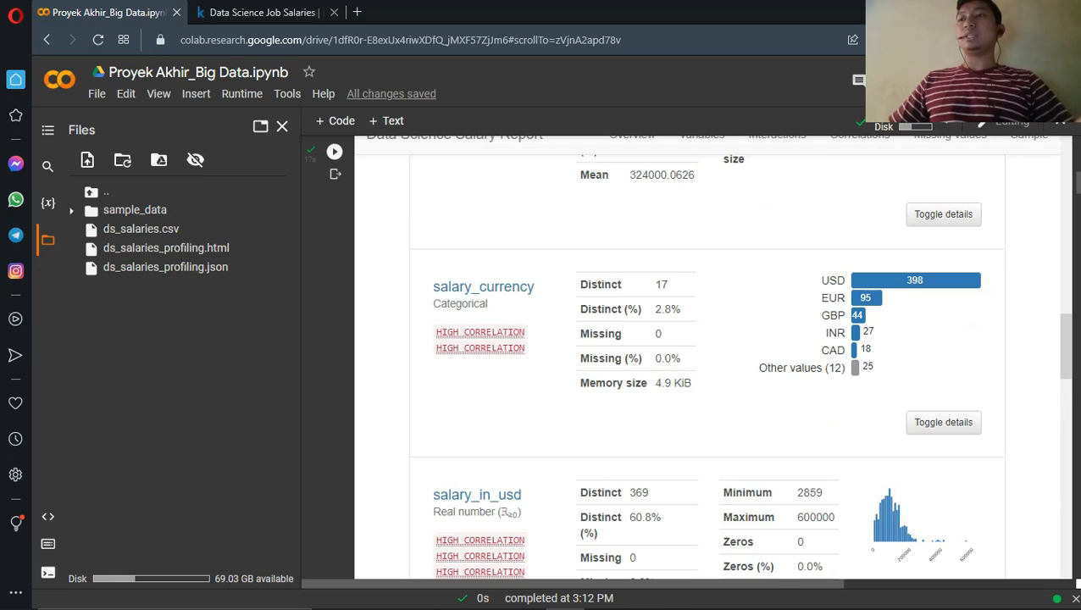
{"action": "scroll", "coordinate": [711, 364], "scroll_direction": "down", "scroll_amount": 2}
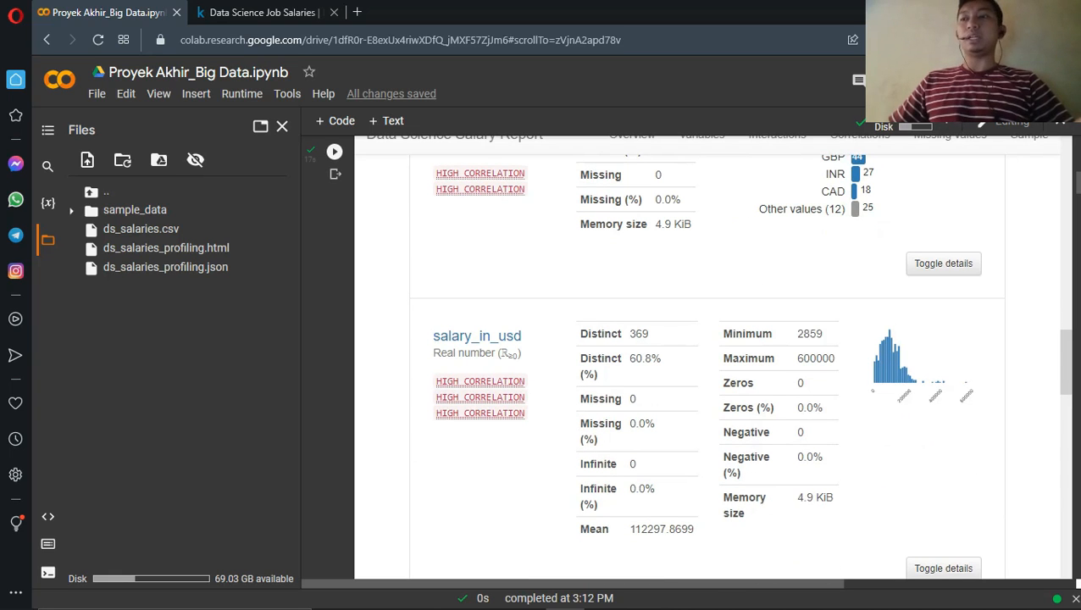
{"action": "scroll", "coordinate": [711, 364], "scroll_direction": "down", "scroll_amount": 3}
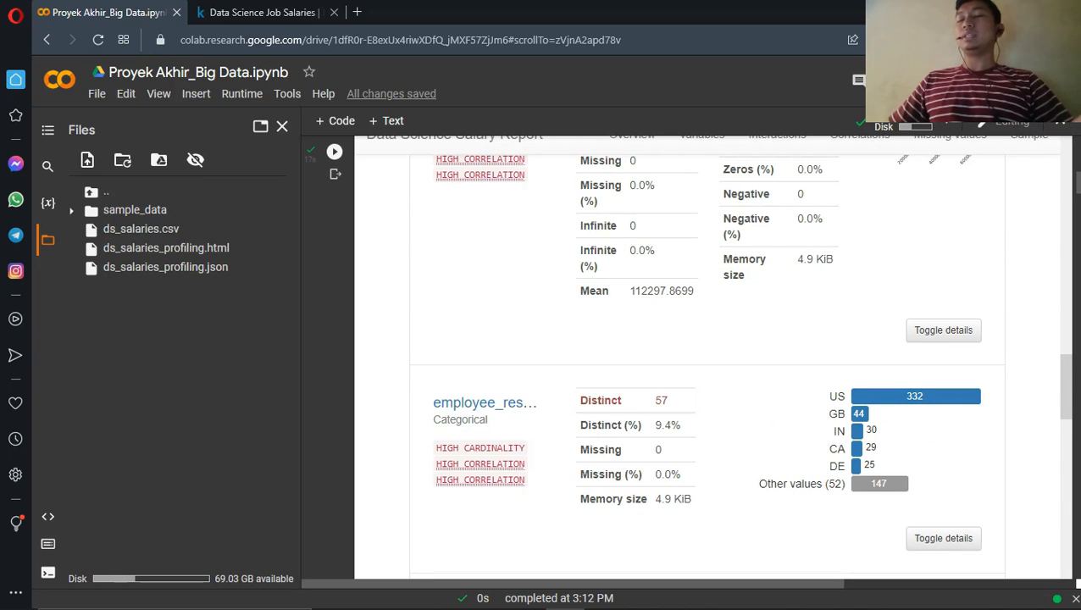
- Examine the remote_ratio, company_location and company_size summaries in the report's Variables section
{"action": "scroll", "coordinate": [500, 405], "scroll_direction": "down", "scroll_amount": 1}
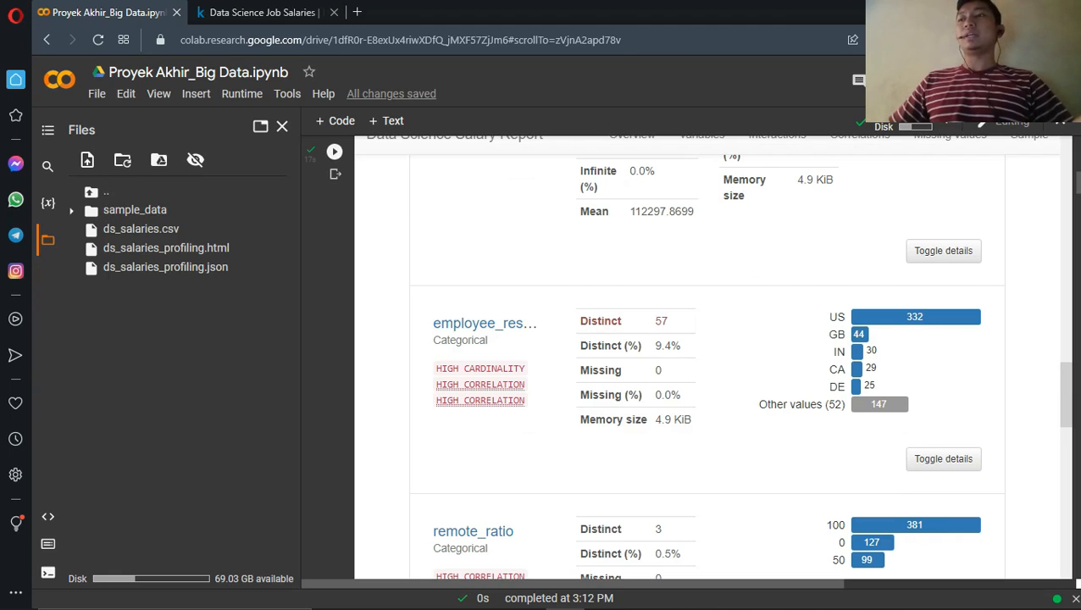
{"action": "scroll", "coordinate": [708, 364], "scroll_direction": "down", "scroll_amount": 2}
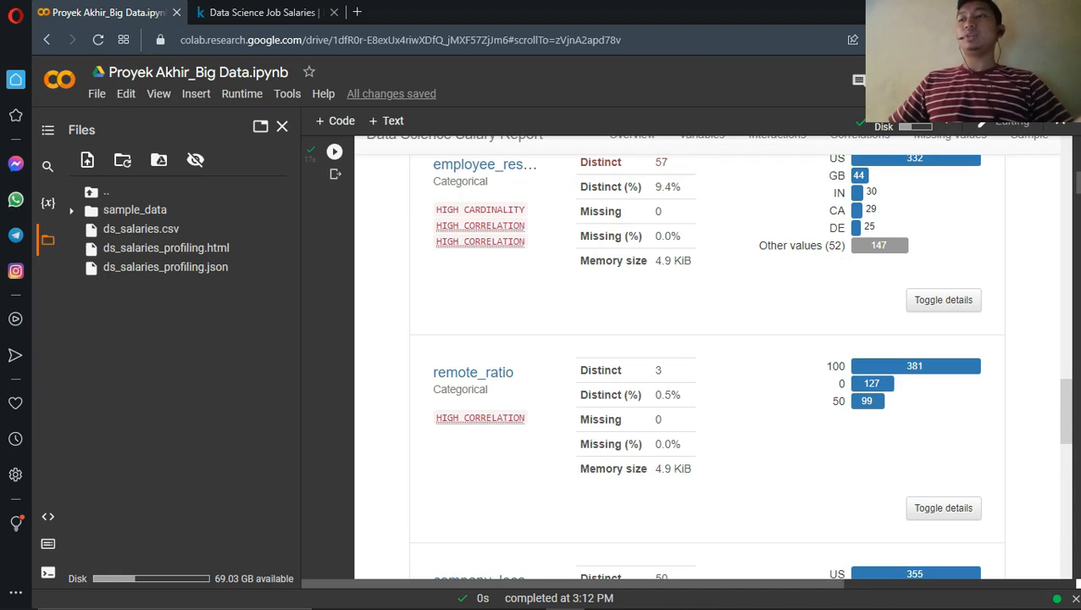
{"action": "scroll", "coordinate": [708, 364], "scroll_direction": "down", "scroll_amount": 3}
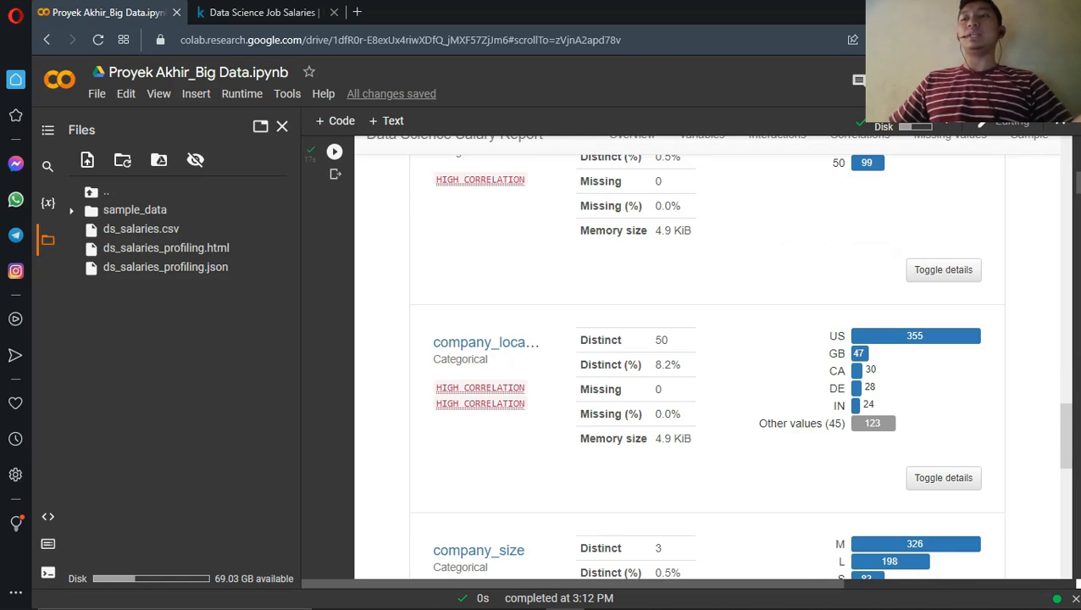
{"action": "scroll", "coordinate": [707, 364], "scroll_direction": "down", "scroll_amount": 2}
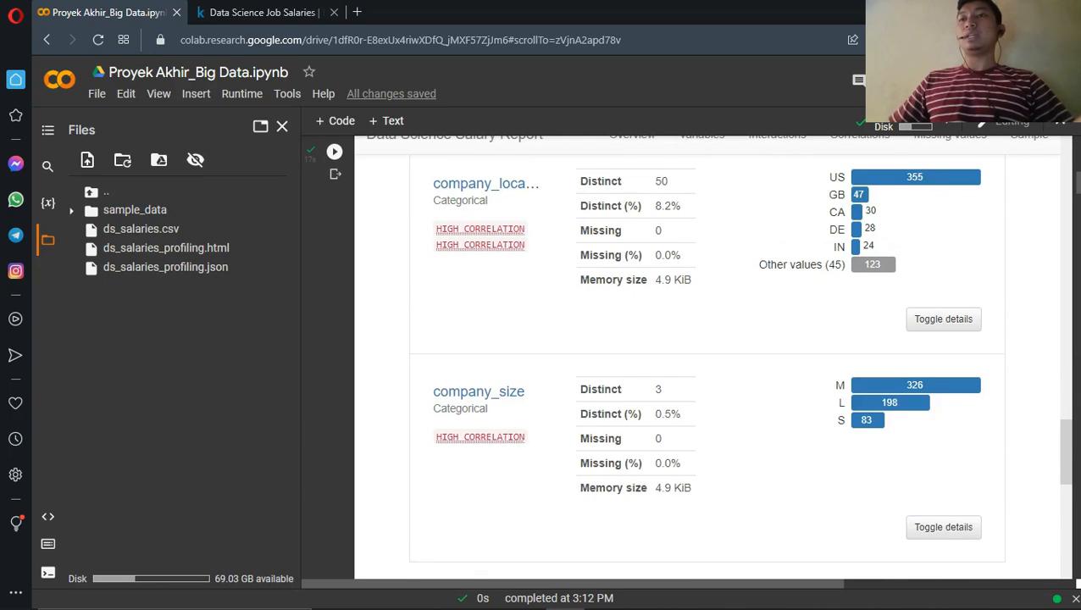
{"action": "scroll", "coordinate": [707, 365], "scroll_direction": "down", "scroll_amount": 1}
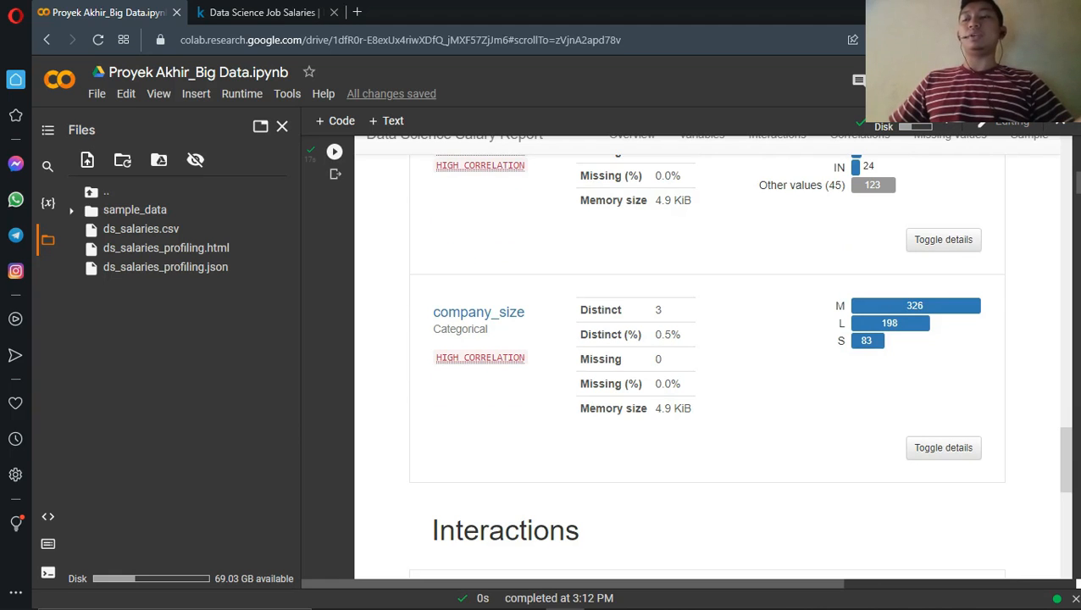
- Examine the report's salary_in_usd interaction scatter plot, Spearman's ρ correlation heatmap and missing values count chart
{"action": "scroll", "coordinate": [707, 364], "scroll_direction": "down", "scroll_amount": 6}
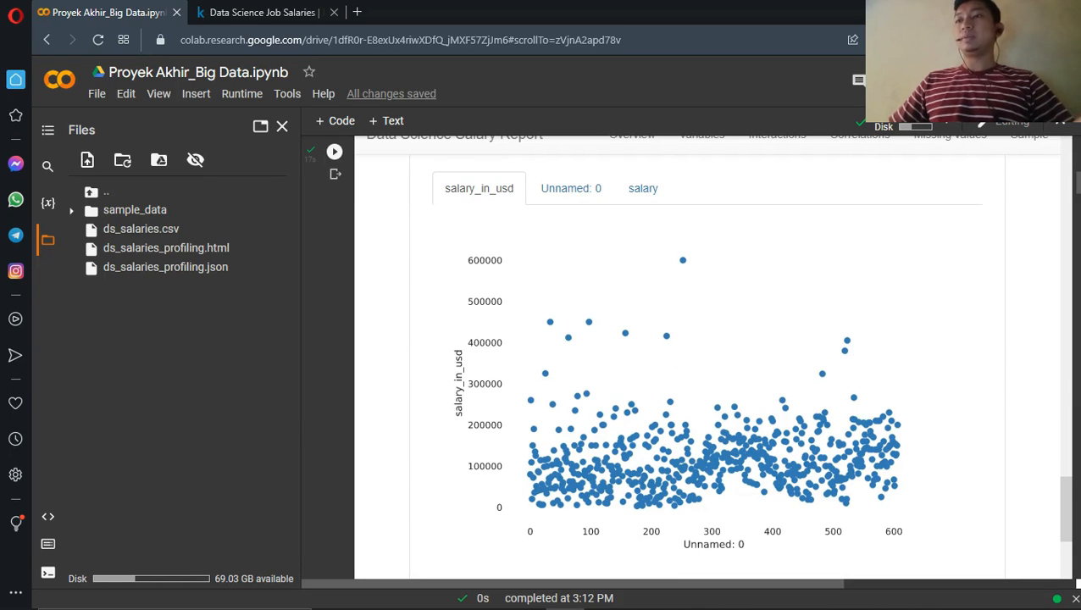
{"action": "scroll", "coordinate": [707, 364], "scroll_direction": "down", "scroll_amount": 5}
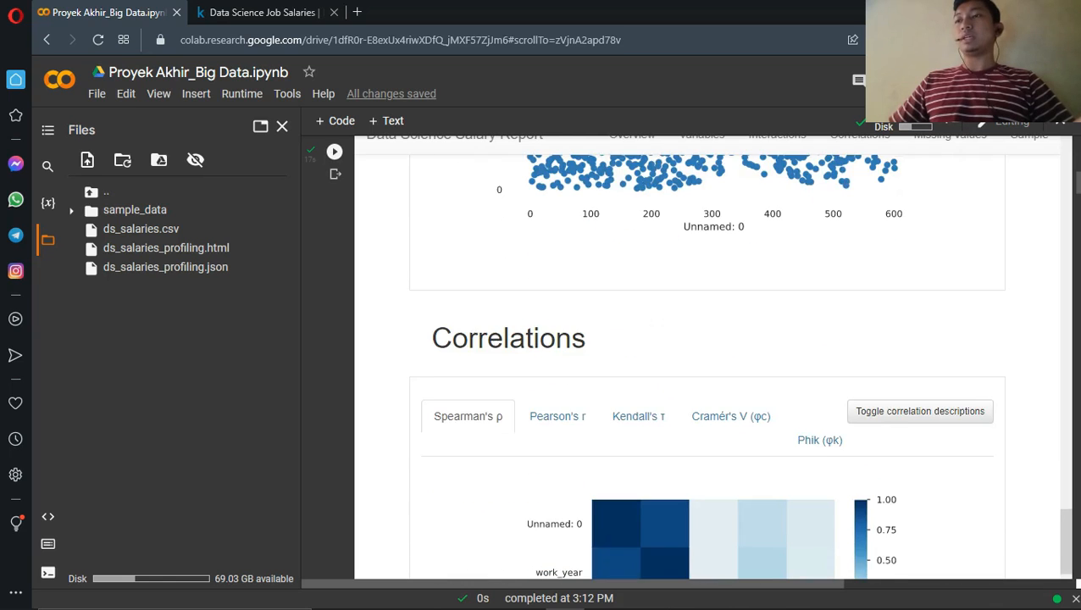
{"action": "scroll", "coordinate": [707, 364], "scroll_direction": "down", "scroll_amount": 2}
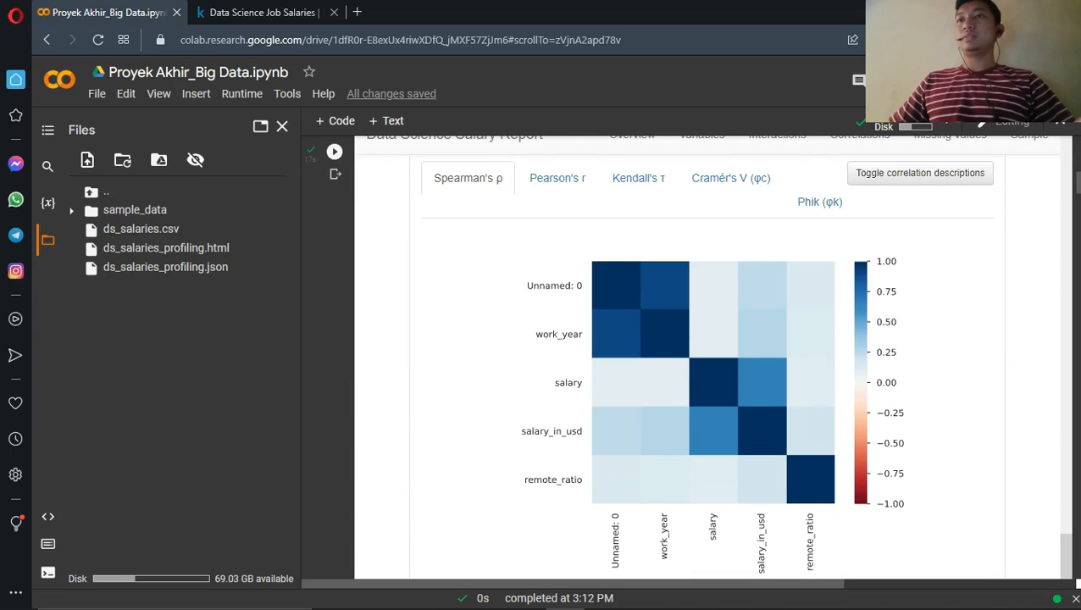
{"action": "scroll", "coordinate": [707, 365], "scroll_direction": "down", "scroll_amount": 3}
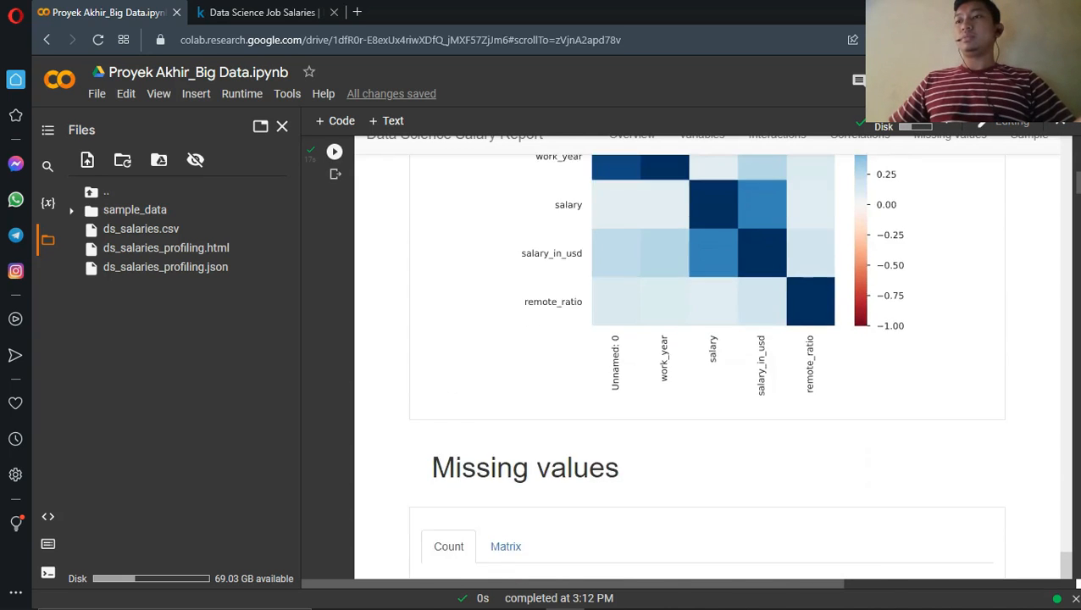
{"action": "scroll", "coordinate": [708, 364], "scroll_direction": "down", "scroll_amount": 3}
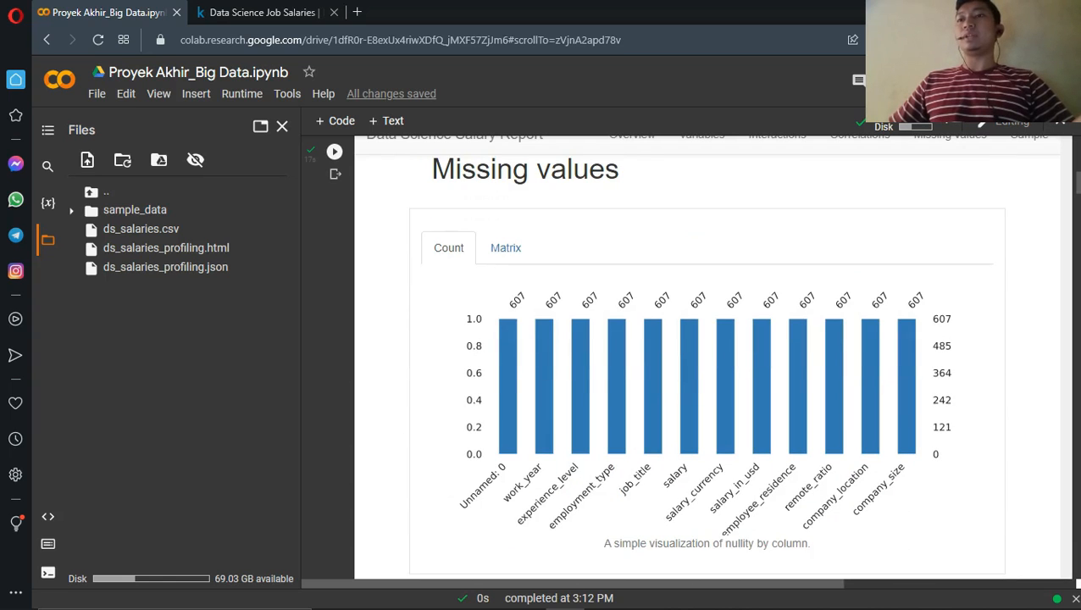
- Examine the First rows and Last rows tables in the report's Sample section
{"action": "scroll", "coordinate": [708, 365], "scroll_direction": "down", "scroll_amount": 4}
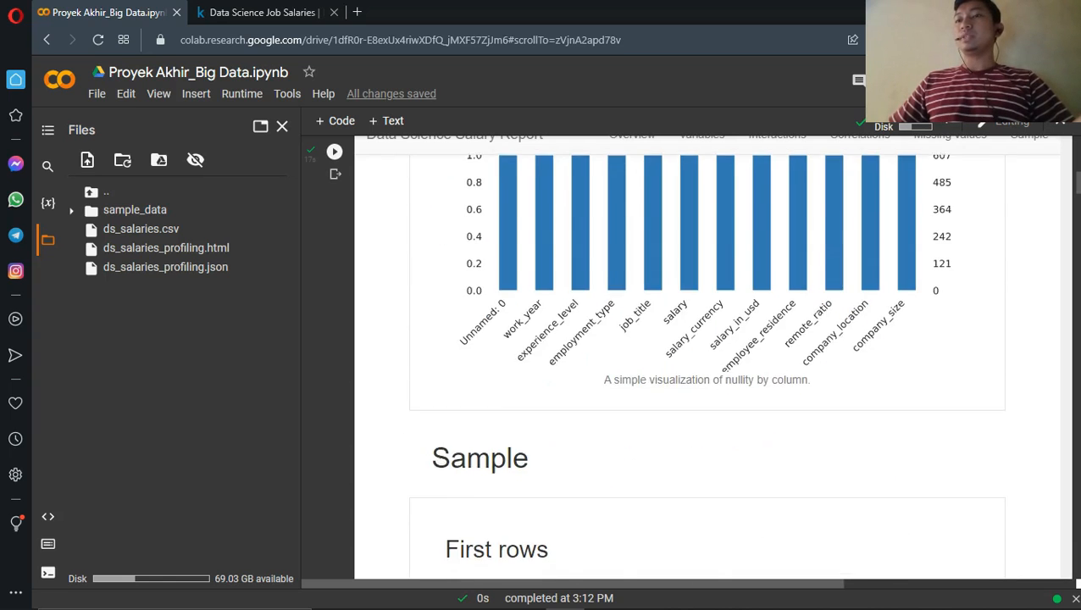
{"action": "scroll", "coordinate": [708, 364], "scroll_direction": "down", "scroll_amount": 1}
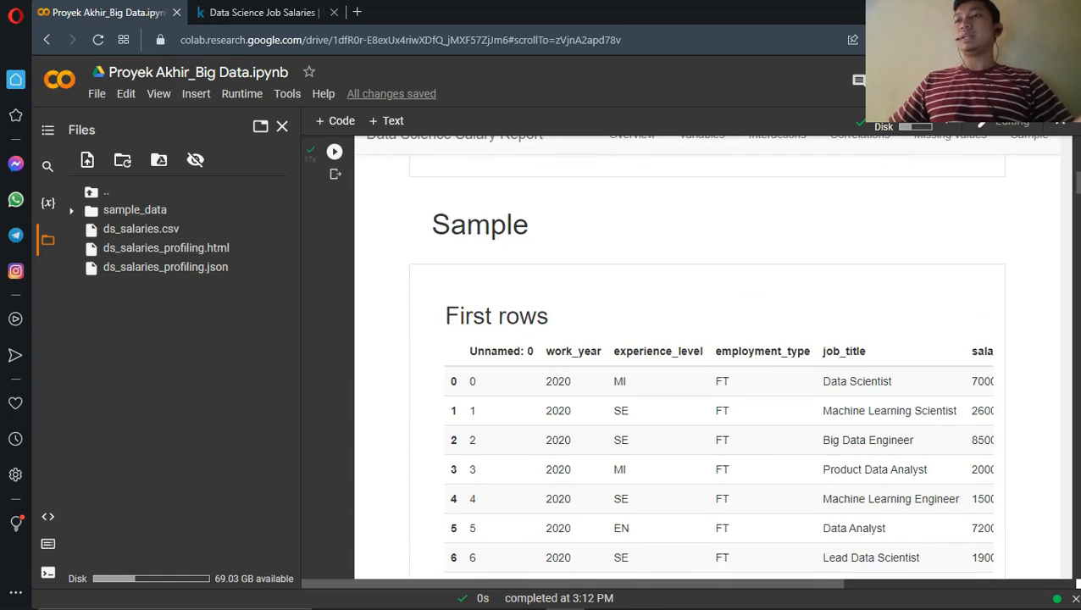
{"action": "scroll", "coordinate": [707, 365], "scroll_direction": "down", "scroll_amount": 1}
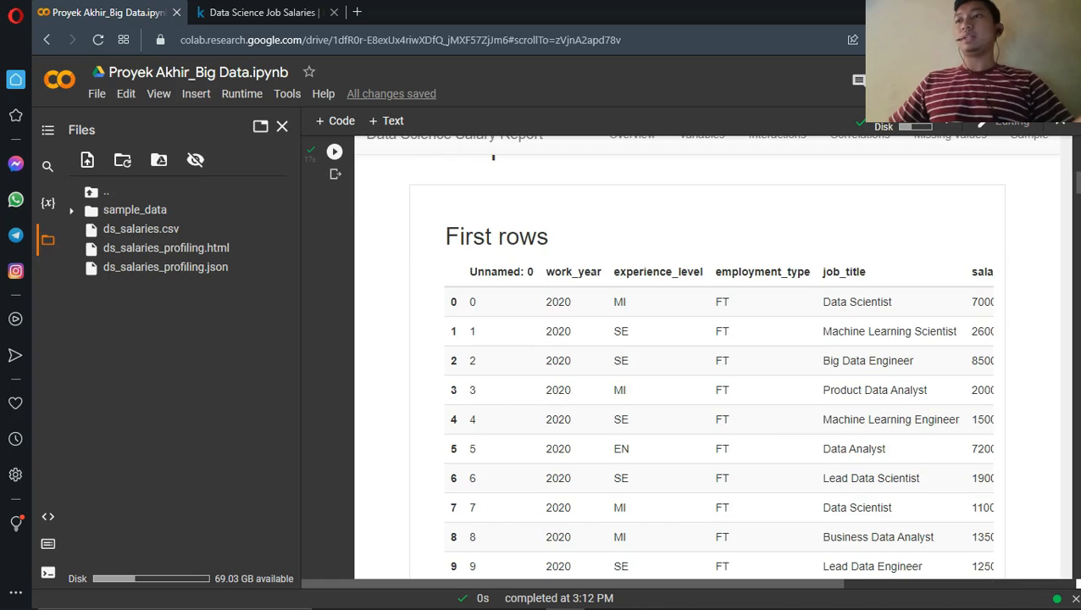
{"action": "scroll", "coordinate": [708, 365], "scroll_direction": "down", "scroll_amount": 1}
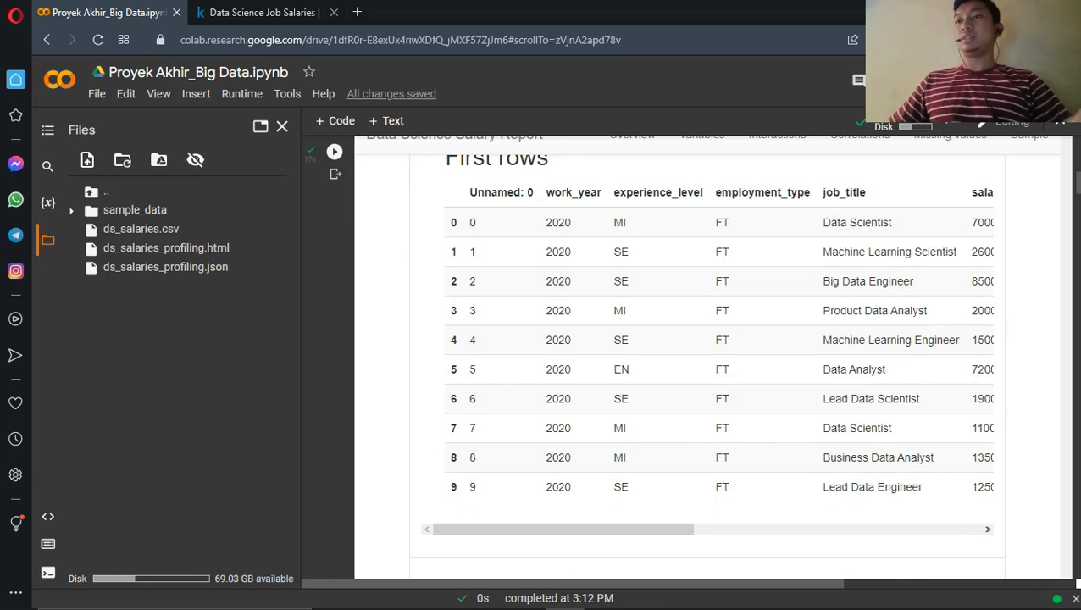
{"action": "mouse_move", "coordinate": [563, 529]}
{"action": "left_mouse_down"}
{"action": "mouse_move", "coordinate": [850, 529]}
{"action": "mouse_move", "coordinate": [563, 529]}
{"action": "left_mouse_up"}
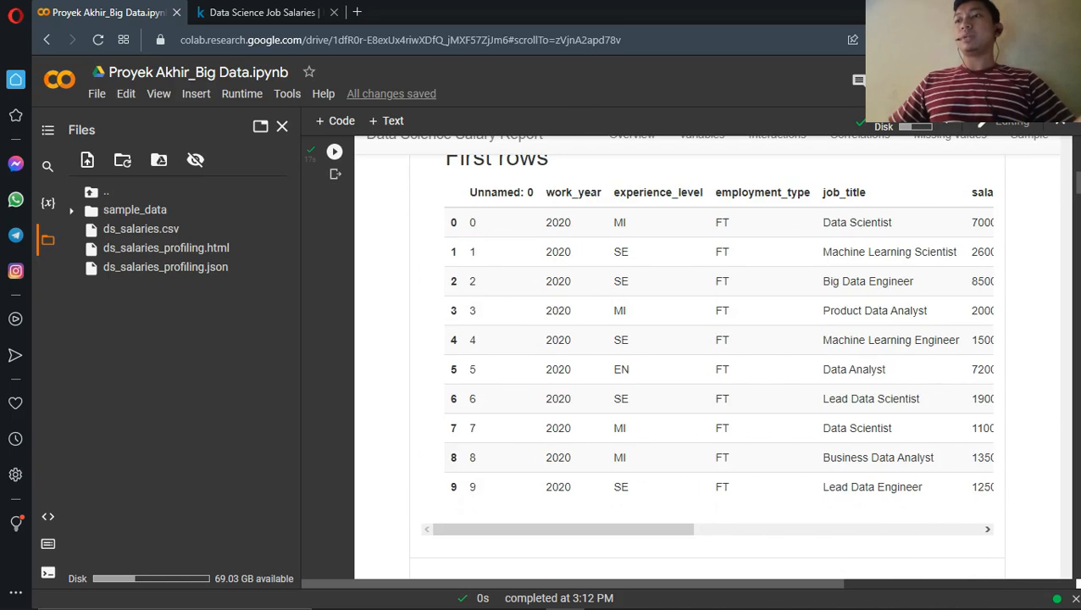
{"action": "scroll", "coordinate": [563, 509], "scroll_direction": "down", "scroll_amount": 1}
{"action": "scroll", "coordinate": [705, 346], "scroll_direction": "down", "scroll_amount": 3}
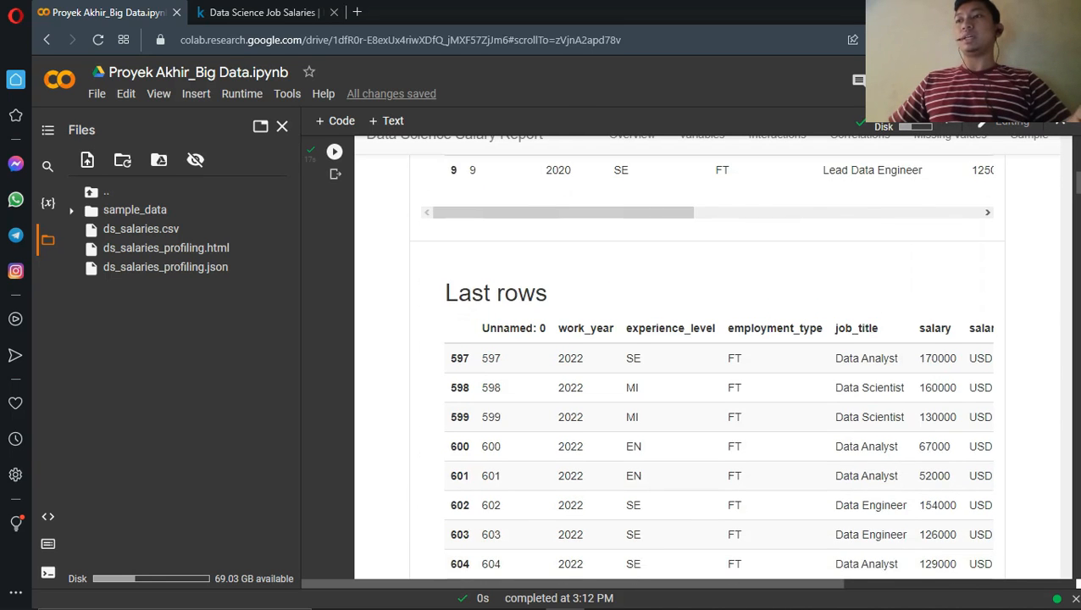
{"action": "scroll", "coordinate": [705, 345], "scroll_direction": "down", "scroll_amount": 1}
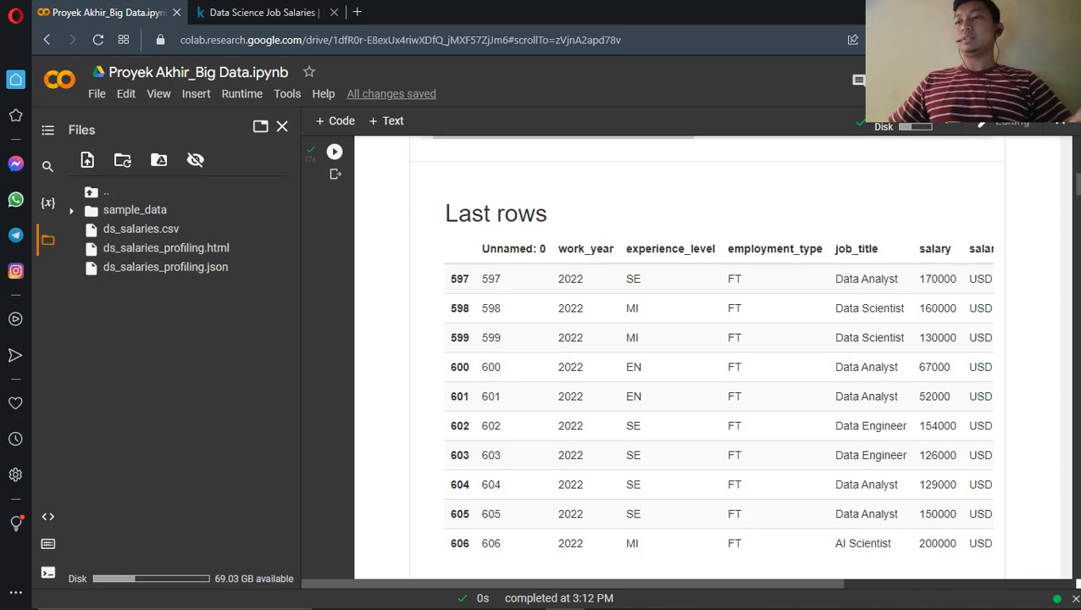
{"action": "scroll", "coordinate": [705, 345], "scroll_direction": "down", "scroll_amount": 1}
{"action": "mouse_move", "coordinate": [571, 506]}
{"action": "left_mouse_down"}
{"action": "mouse_move", "coordinate": [855, 505]}
{"action": "mouse_move", "coordinate": [568, 506]}
{"action": "left_mouse_up"}
- Review the notebook cells that save the profiling report as ds_salaries_profiling.html and ds_salaries_profiling.json
{"action": "scroll", "coordinate": [568, 505], "scroll_direction": "down", "scroll_amount": 3}
{"action": "scroll", "coordinate": [568, 475], "scroll_direction": "down", "scroll_amount": 2}
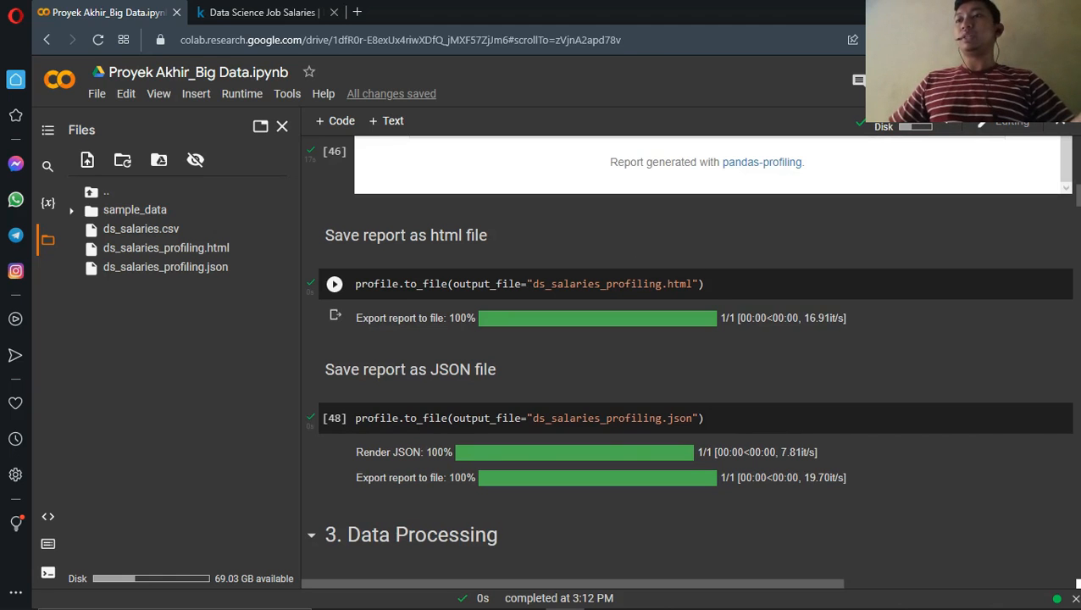
{"action": "scroll", "coordinate": [688, 356], "scroll_direction": "down", "scroll_amount": 1}
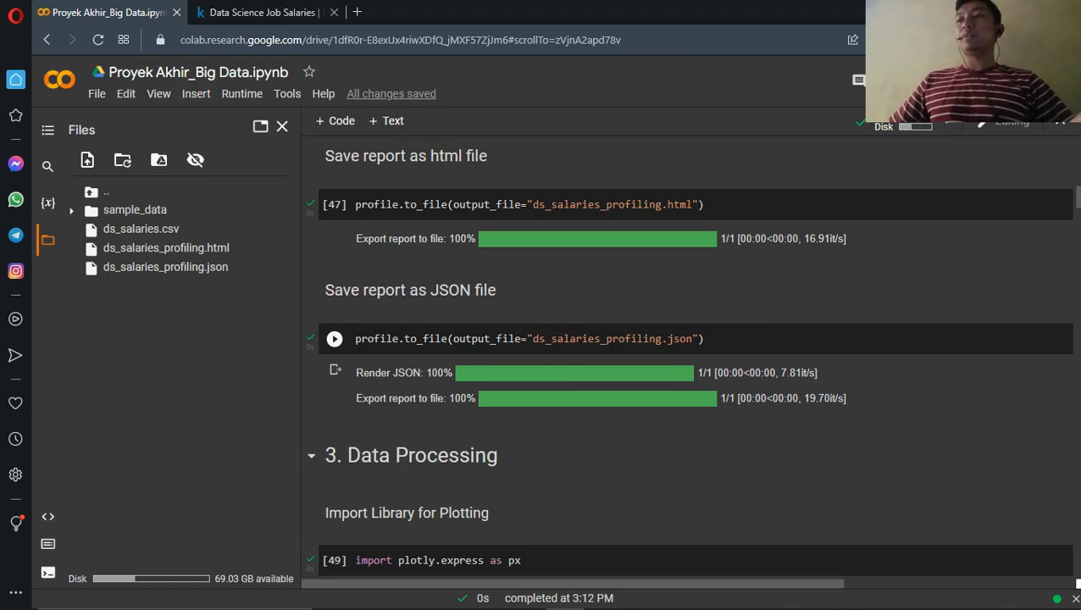
- Review the plotly.express import and the data.head() output in the notebook's Data Processing section
{"action": "scroll", "coordinate": [562, 339], "scroll_direction": "down", "scroll_amount": 2}
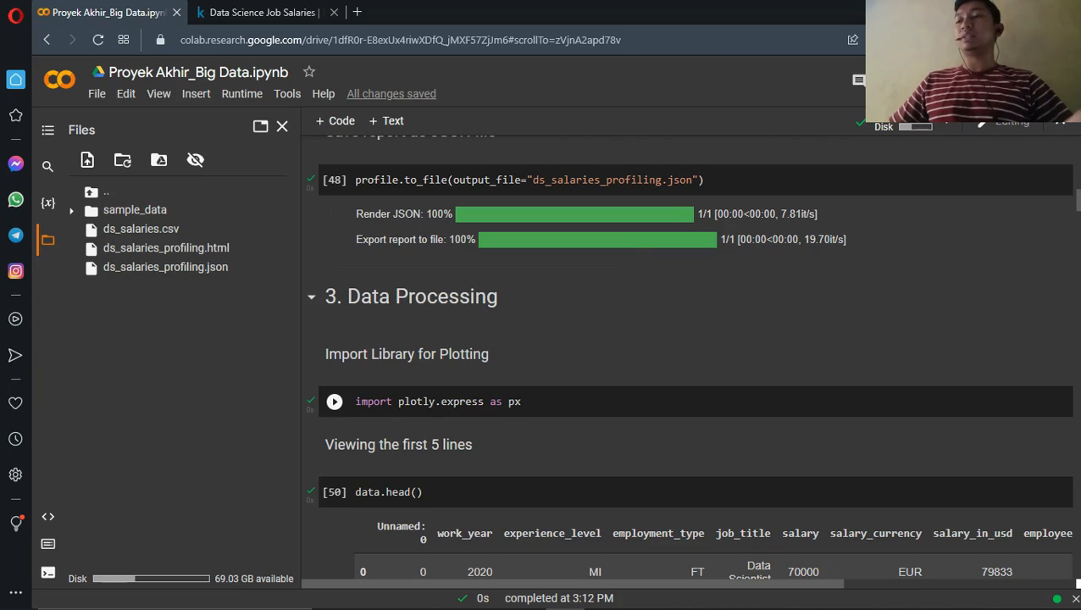
{"action": "scroll", "coordinate": [339, 402], "scroll_direction": "down", "scroll_amount": 2}
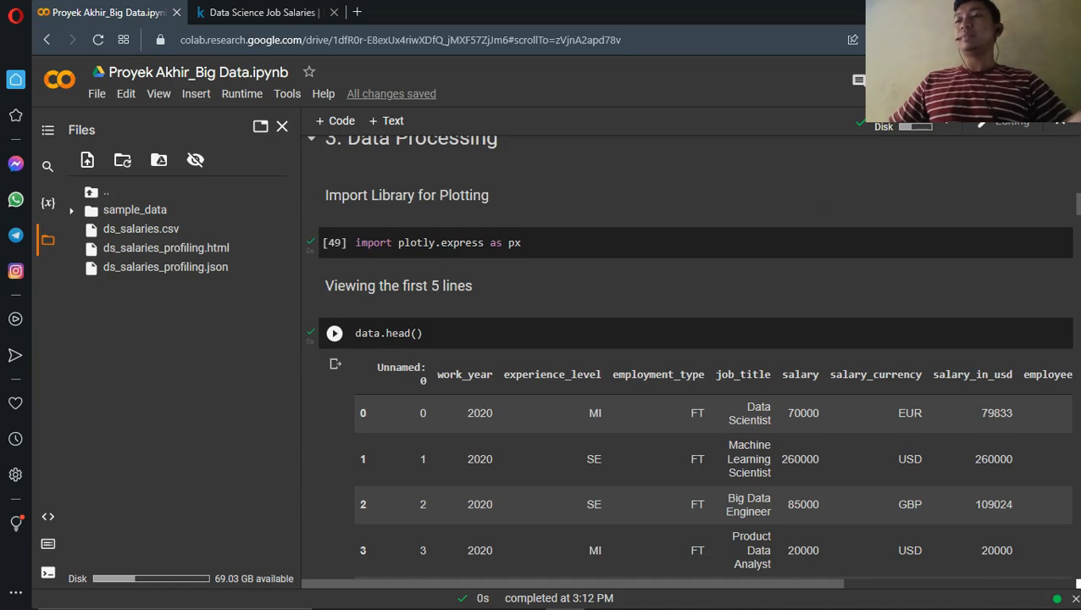
{"action": "scroll", "coordinate": [542, 382], "scroll_direction": "down", "scroll_amount": 2}
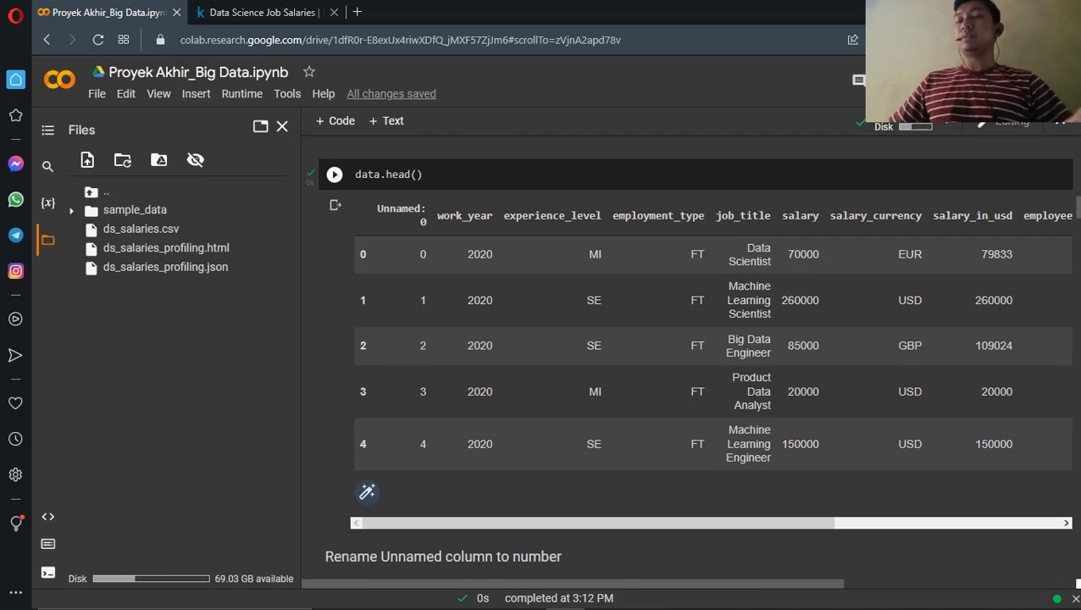
{"action": "mouse_move", "coordinate": [593, 523]}
{"action": "left_mouse_down"}
{"action": "mouse_move", "coordinate": [821, 523]}
{"action": "mouse_move", "coordinate": [600, 523]}
{"action": "left_mouse_up"}
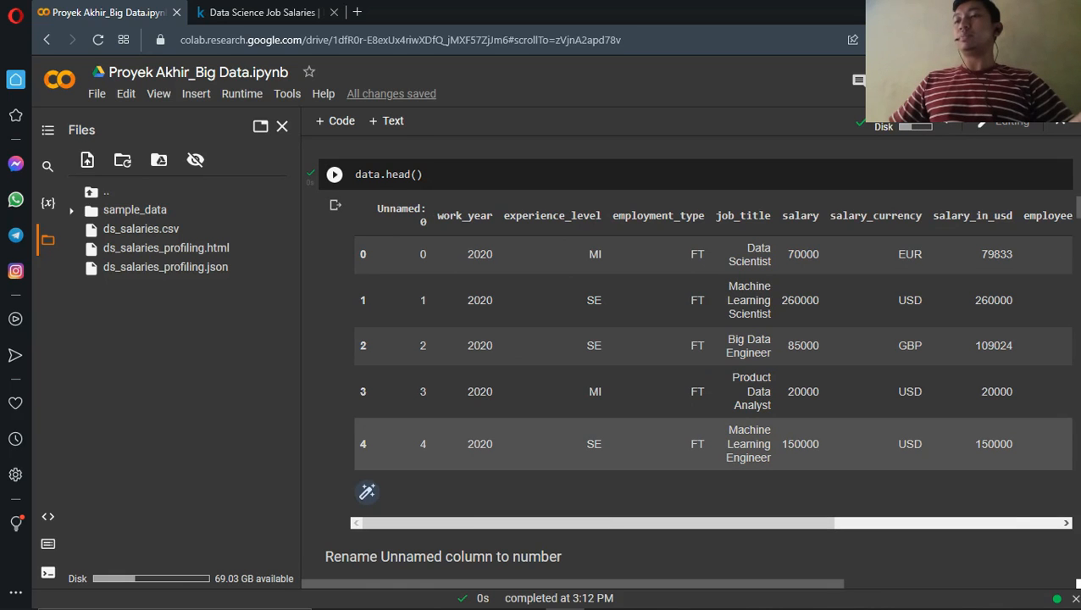
{"action": "scroll", "coordinate": [688, 356], "scroll_direction": "down", "scroll_amount": 1}
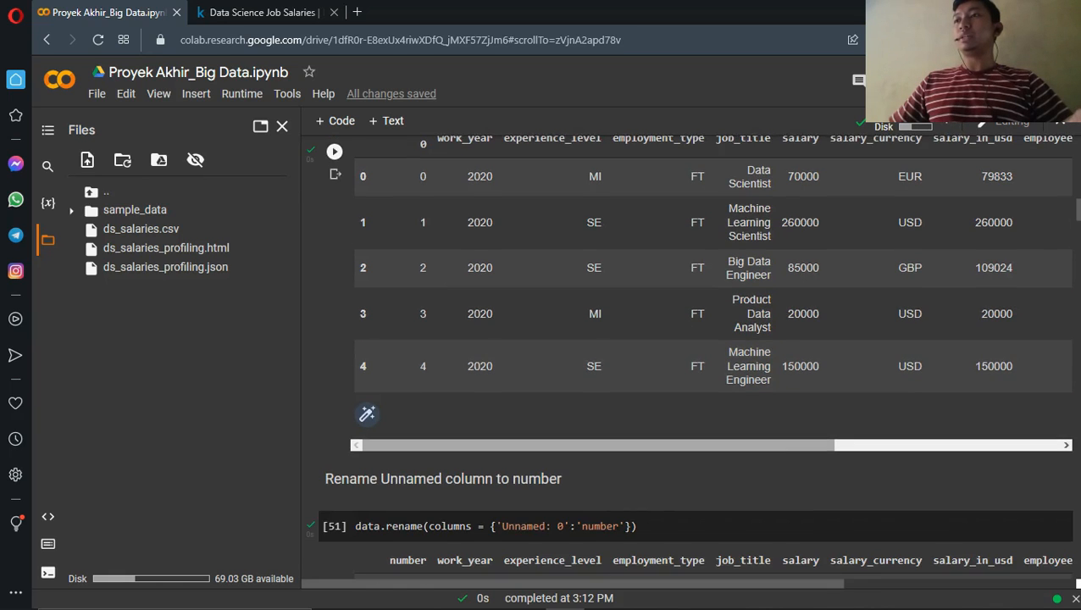
- Review the unnamed column in the data.head() output, the cell renaming it to number, and the data.columns cell
{"action": "scroll", "coordinate": [688, 356], "scroll_direction": "up", "scroll_amount": 1}
{"action": "double_click", "coordinate": [399, 208]}
{"action": "scroll", "coordinate": [688, 356], "scroll_direction": "down", "scroll_amount": 5}
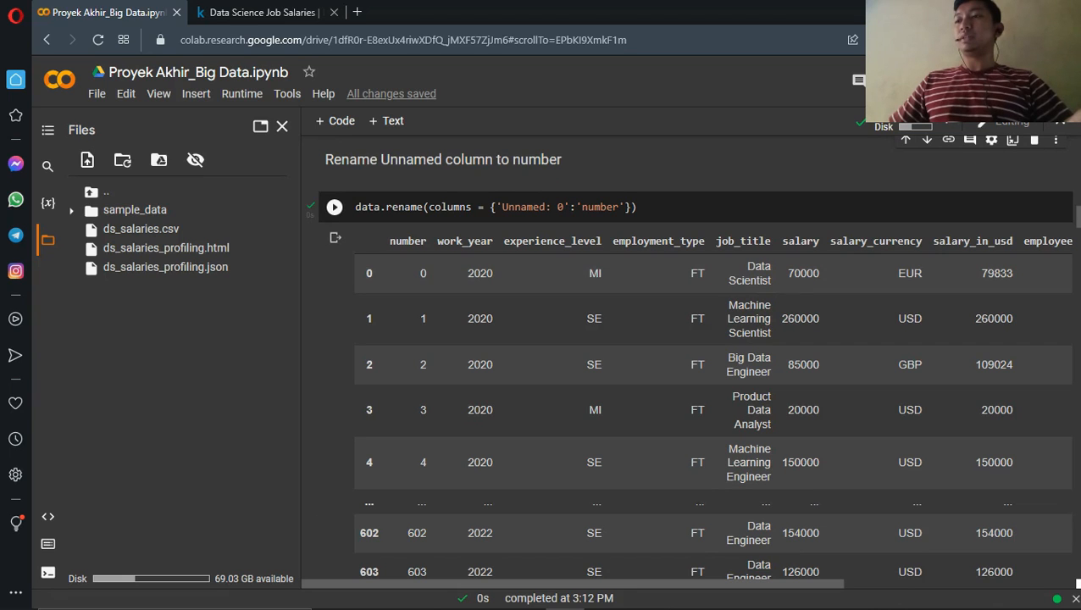
{"action": "scroll", "coordinate": [678, 402], "scroll_direction": "down", "scroll_amount": 1}
{"action": "scroll", "coordinate": [678, 403], "scroll_direction": "down", "scroll_amount": 10}
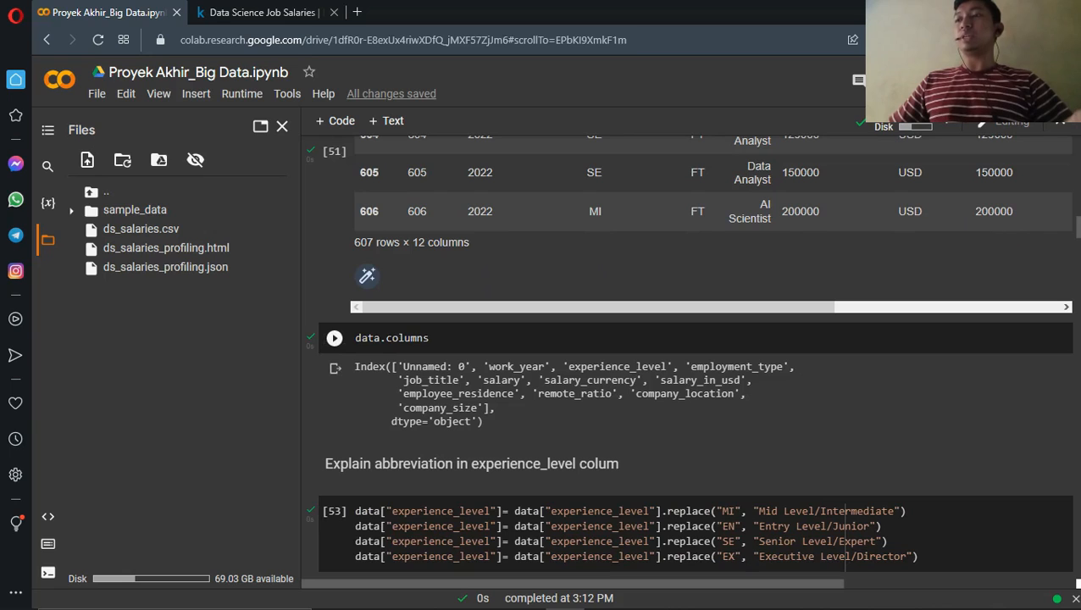
{"action": "mouse_move", "coordinate": [406, 338]}
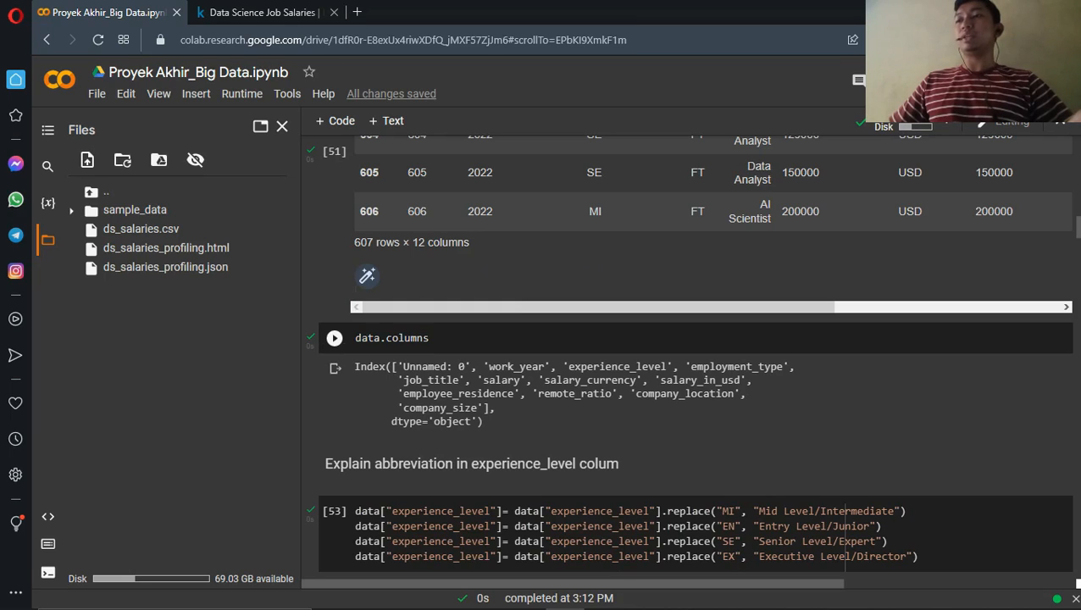
- Review the cells that replace the experience_level and employment_type abbreviations with full descriptions
{"action": "scroll", "coordinate": [691, 356], "scroll_direction": "down", "scroll_amount": 1}
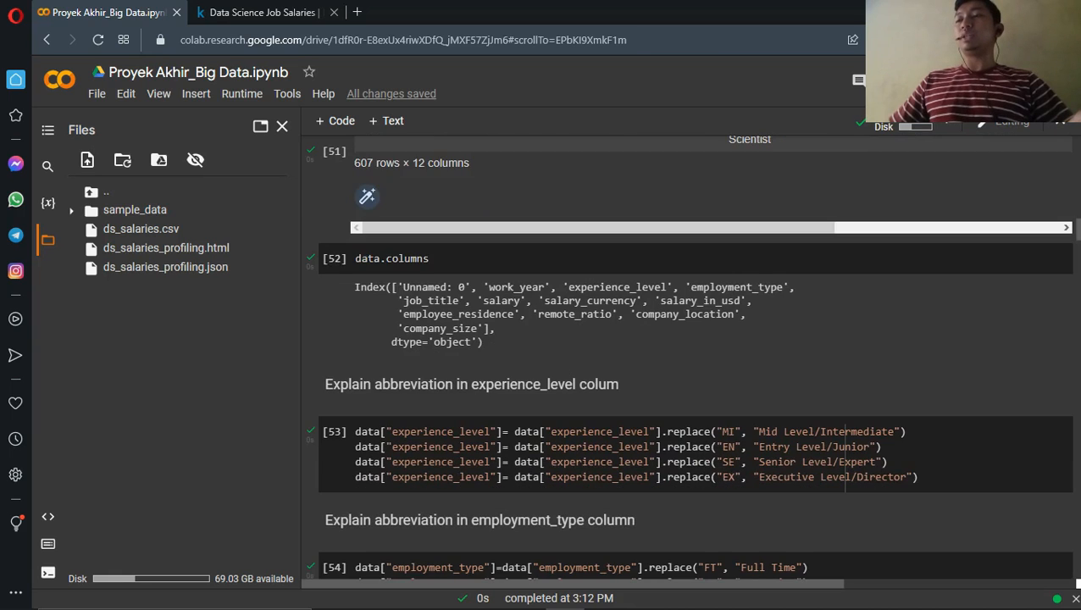
{"action": "scroll", "coordinate": [690, 356], "scroll_direction": "down", "scroll_amount": 1}
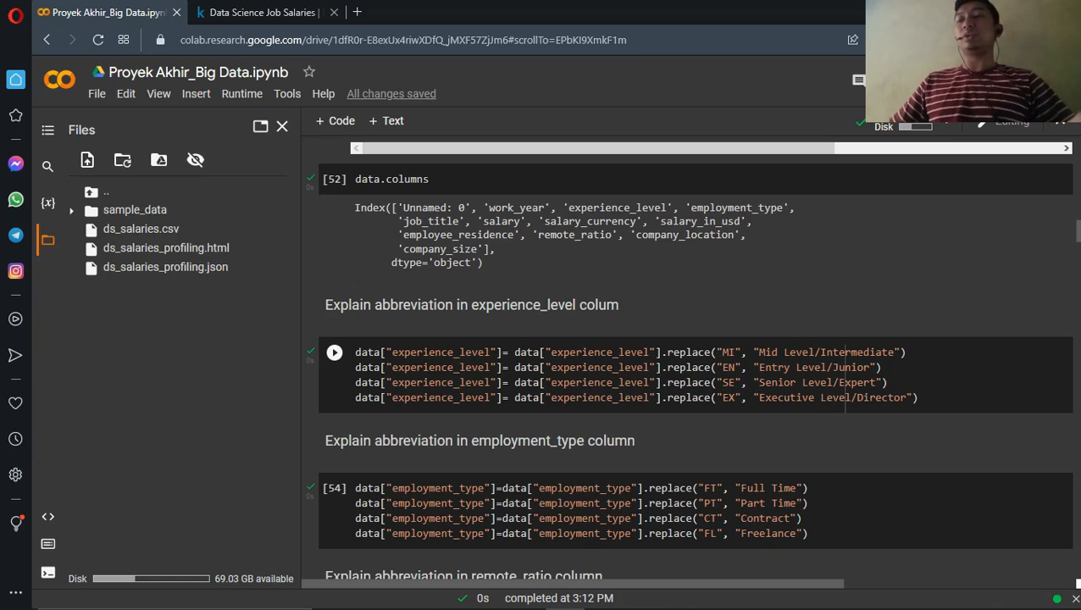
{"action": "scroll", "coordinate": [677, 373], "scroll_direction": "down", "scroll_amount": 2}
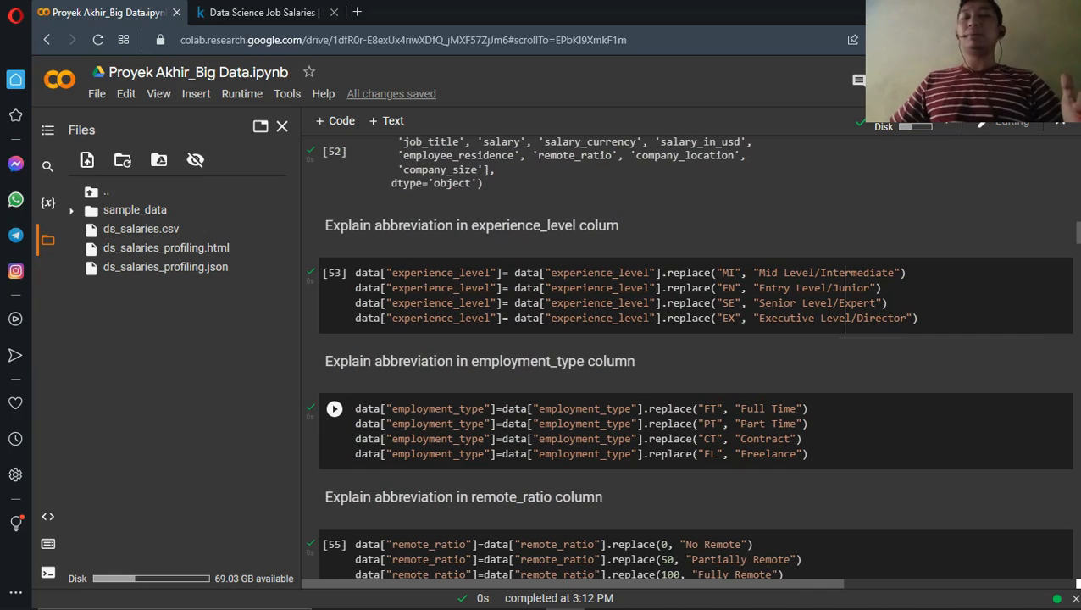
{"action": "mouse_move", "coordinate": [678, 409]}
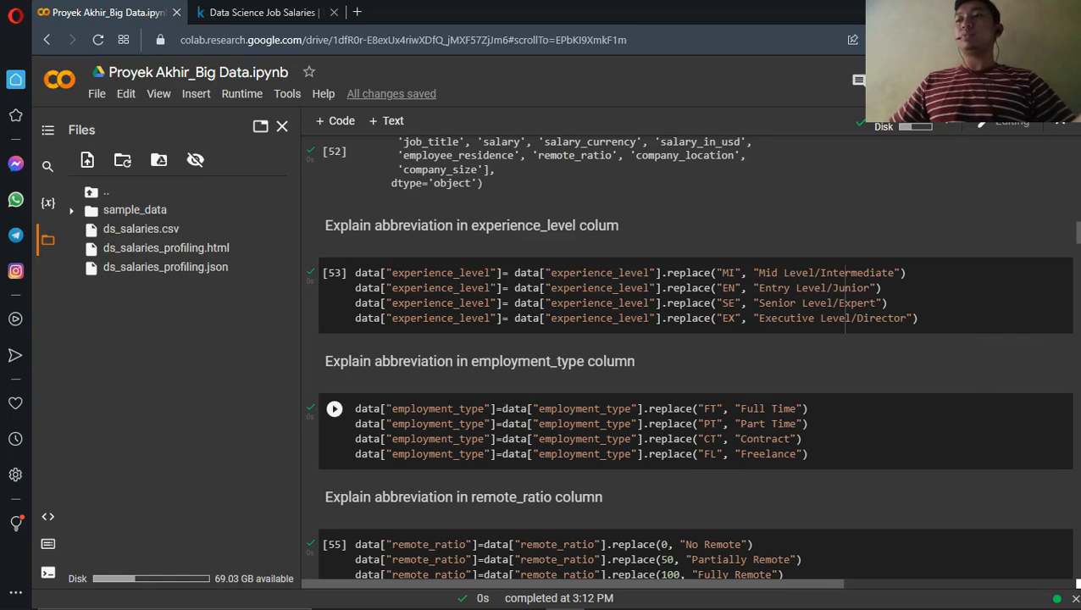
- Review the cells that replace the remote_ratio codes with labels and the employee_residence codes with country names
{"action": "scroll", "coordinate": [593, 382], "scroll_direction": "down", "scroll_amount": 2}
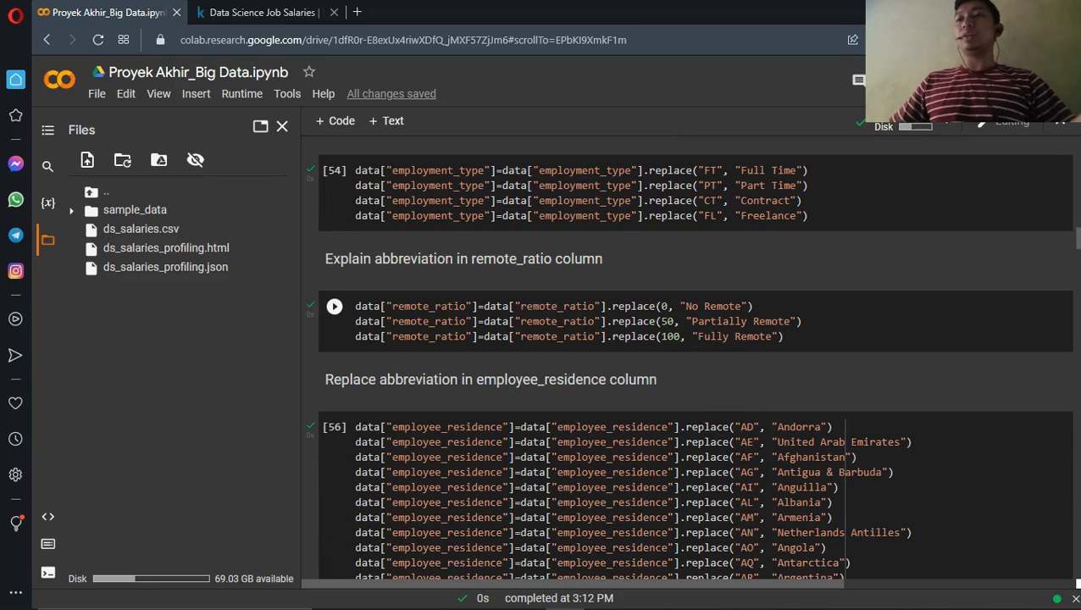
{"action": "left_click", "coordinate": [754, 306]}
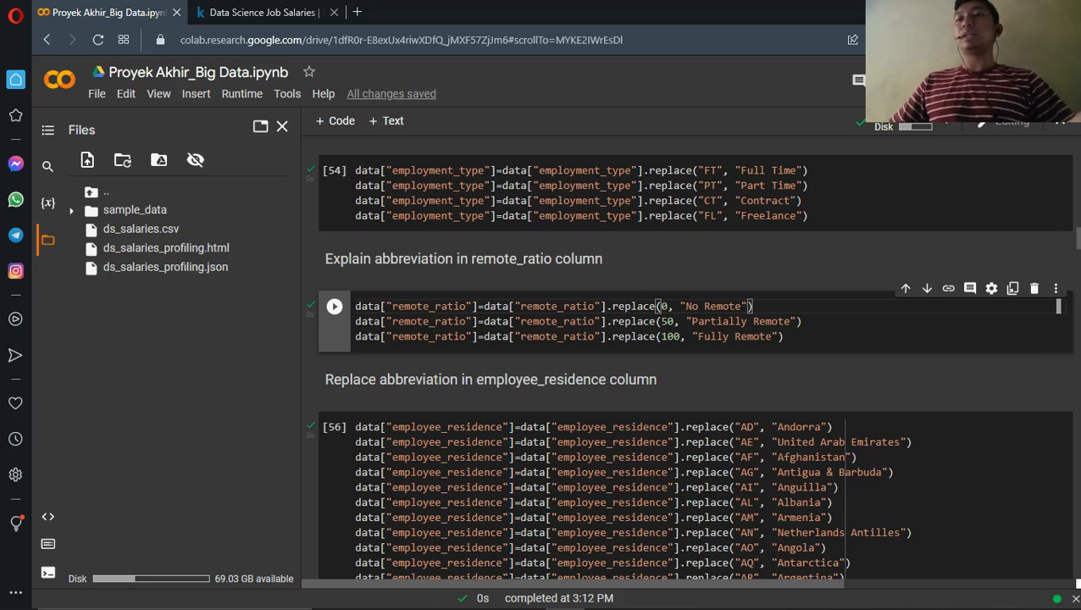
{"action": "scroll", "coordinate": [695, 356], "scroll_direction": "down", "scroll_amount": 2}
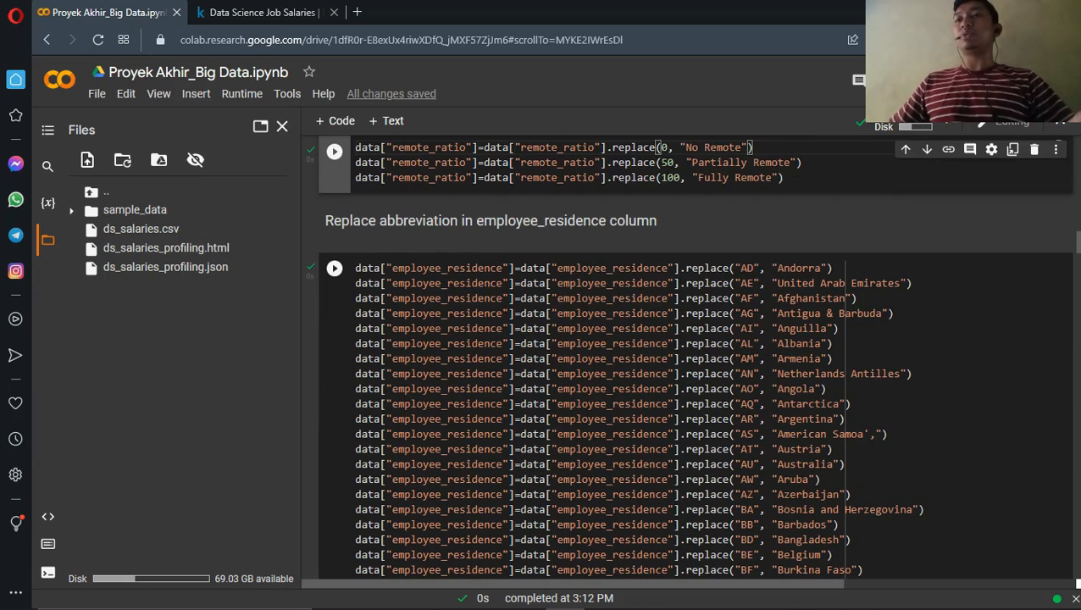
{"action": "scroll", "coordinate": [695, 355], "scroll_direction": "down", "scroll_amount": 1}
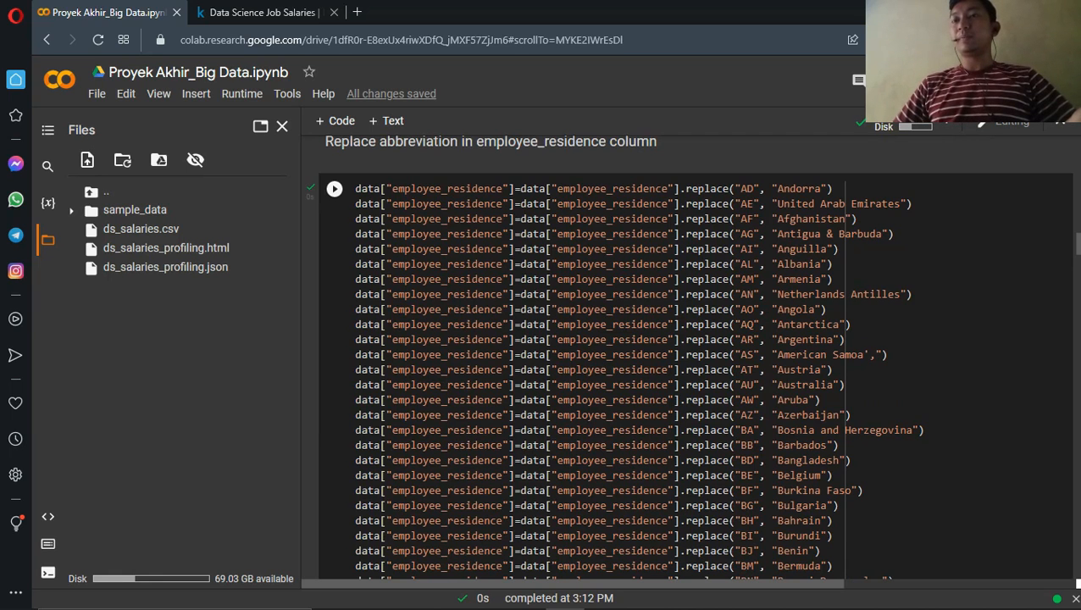
- Review the cell that replaces the employee_residence codes with country names, through to the start of the company_location section
{"action": "scroll", "coordinate": [695, 356], "scroll_direction": "down", "scroll_amount": 5}
{"action": "scroll", "coordinate": [694, 356], "scroll_direction": "down", "scroll_amount": 5}
{"action": "scroll", "coordinate": [695, 356], "scroll_direction": "down", "scroll_amount": 10}
{"action": "scroll", "coordinate": [695, 356], "scroll_direction": "down", "scroll_amount": 16}
{"action": "scroll", "coordinate": [695, 356], "scroll_direction": "down", "scroll_amount": 18}
{"action": "scroll", "coordinate": [695, 356], "scroll_direction": "up", "scroll_amount": 3}
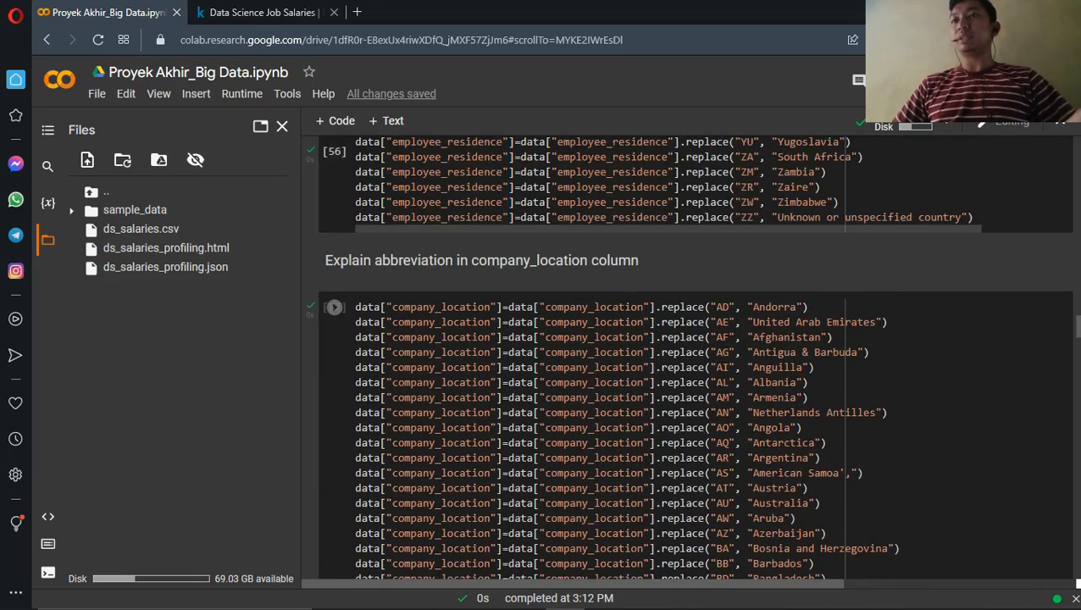
- Review the cells that replace the company_location codes with country names and the company_size codes with Small, Medium and Large
{"action": "scroll", "coordinate": [694, 356], "scroll_direction": "down", "scroll_amount": 8}
{"action": "scroll", "coordinate": [695, 356], "scroll_direction": "down", "scroll_amount": 20}
{"action": "scroll", "coordinate": [695, 356], "scroll_direction": "down", "scroll_amount": 20}
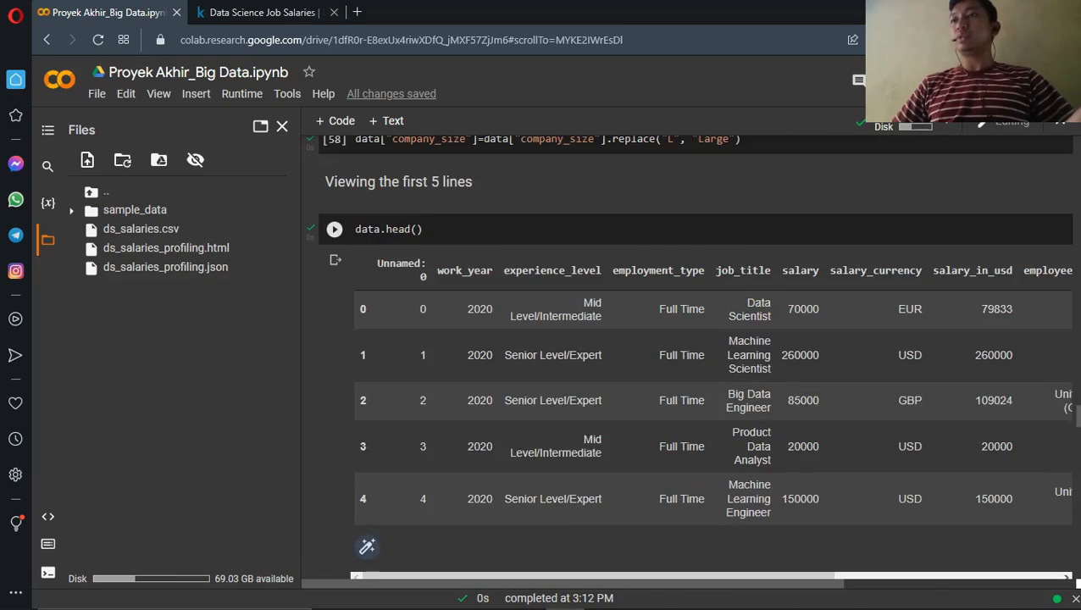
{"action": "scroll", "coordinate": [687, 356], "scroll_direction": "up", "scroll_amount": 3}
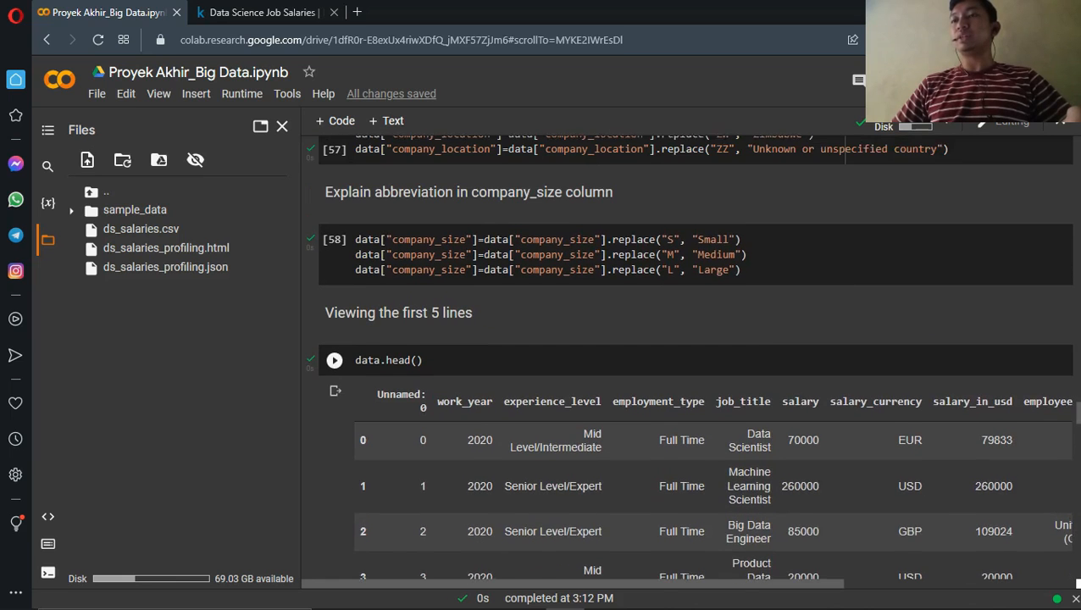
{"action": "scroll", "coordinate": [686, 356], "scroll_direction": "up", "scroll_amount": 1}
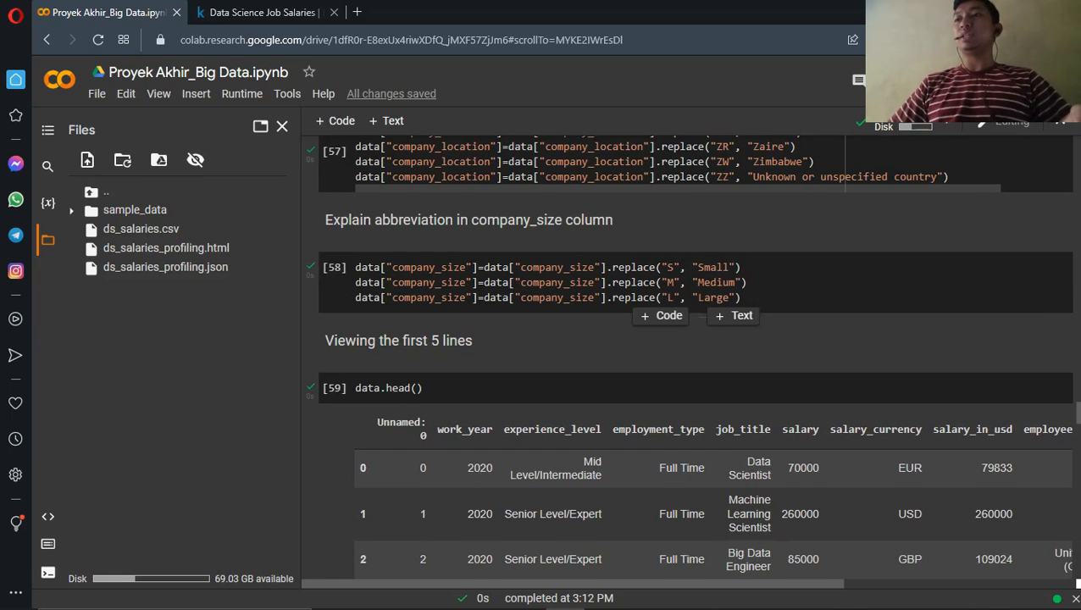
{"action": "scroll", "coordinate": [695, 356], "scroll_direction": "down", "scroll_amount": 1}
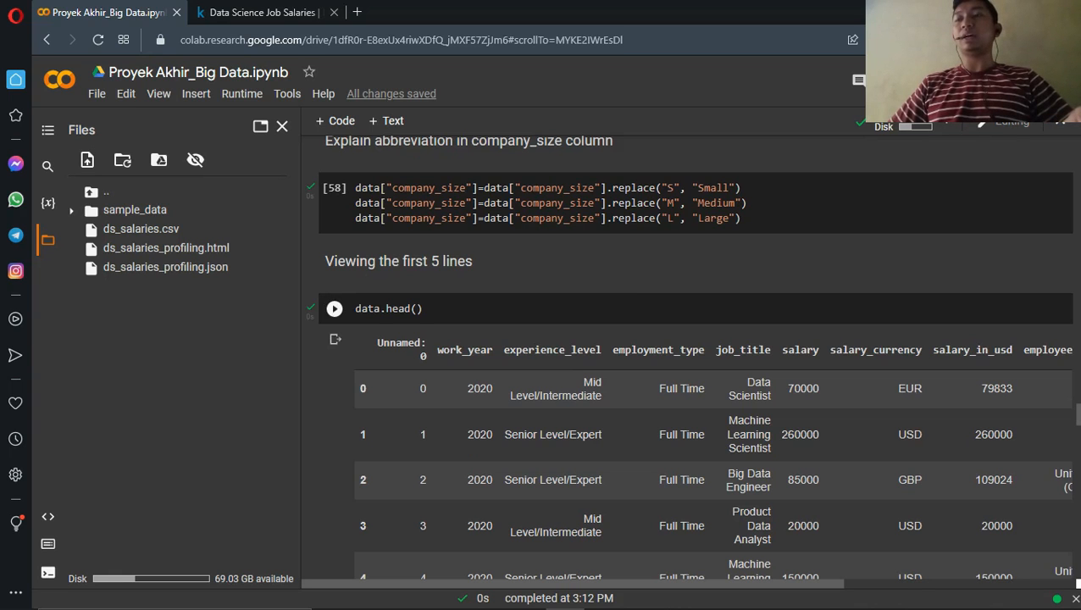
- Examine all columns of the data.head() output under Viewing the first 5 lines
{"action": "scroll", "coordinate": [688, 355], "scroll_direction": "down", "scroll_amount": 1}
{"action": "scroll", "coordinate": [688, 356], "scroll_direction": "down", "scroll_amount": 1}
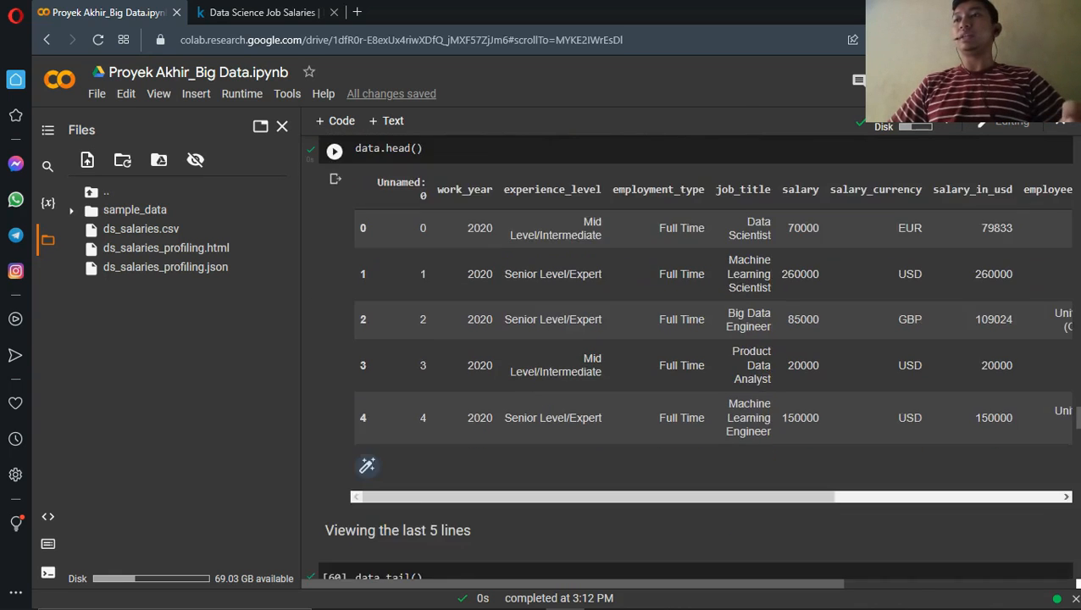
{"action": "scroll", "coordinate": [694, 360], "scroll_direction": "up", "scroll_amount": 1}
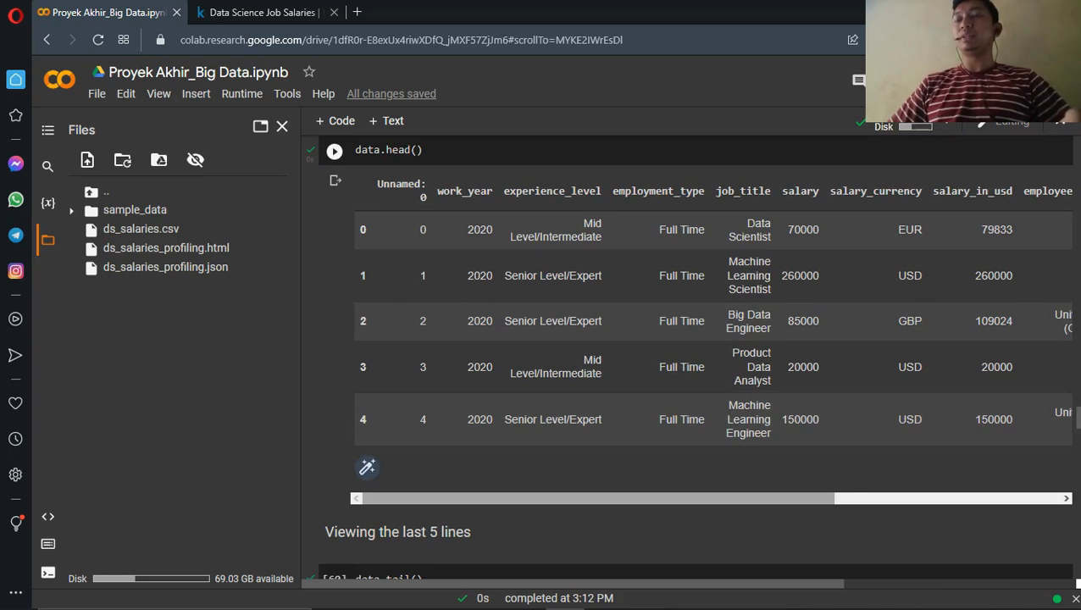
{"action": "scroll", "coordinate": [709, 339], "scroll_direction": "right", "scroll_amount": 5}
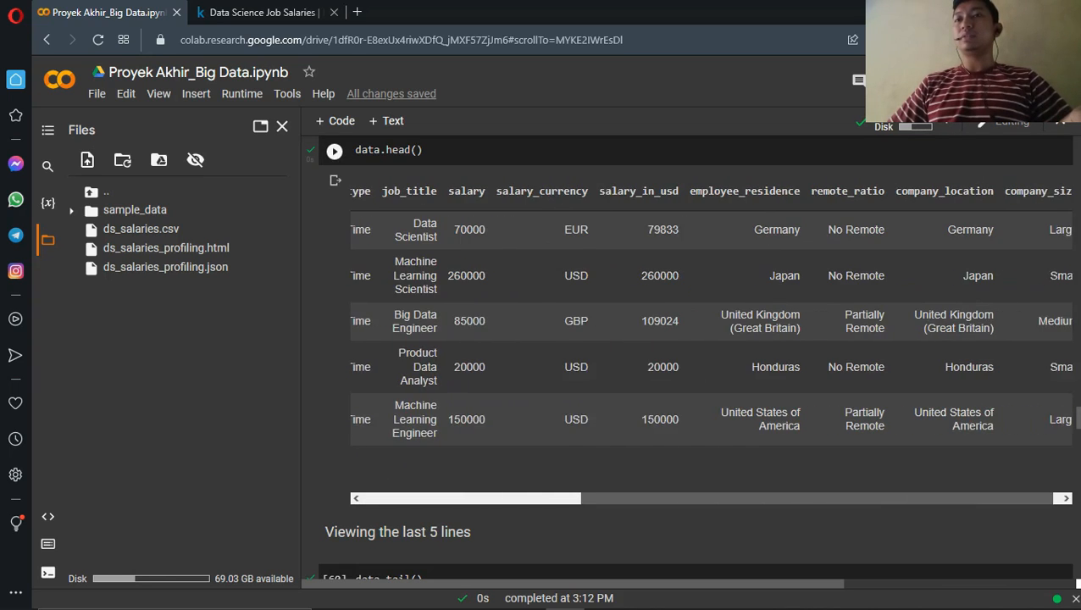
{"action": "scroll", "coordinate": [709, 339], "scroll_direction": "left", "scroll_amount": 5}
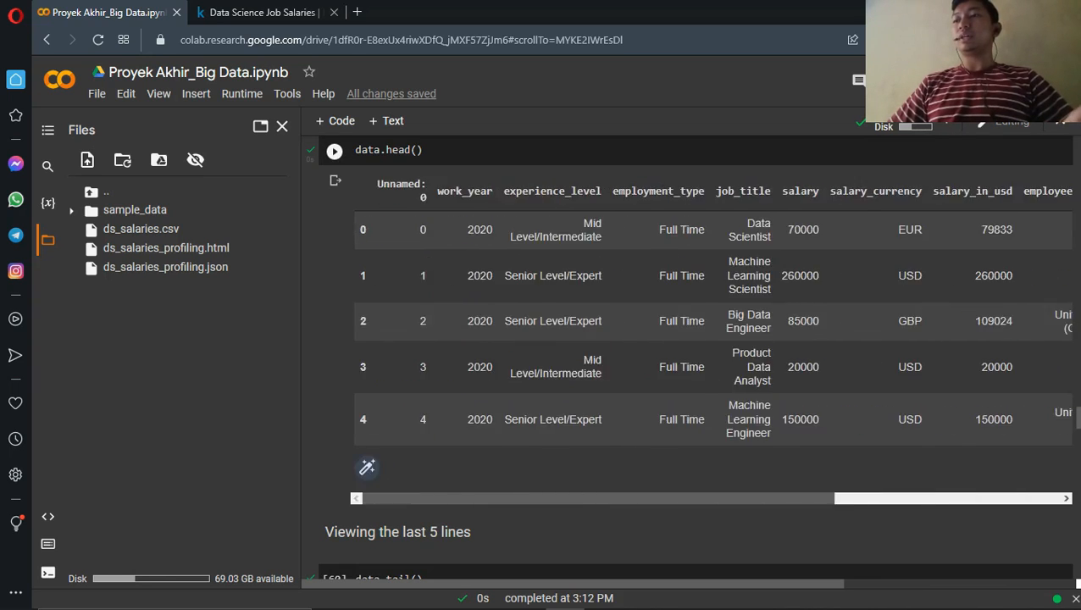
- Examine the columns of the data.tail() output under Viewing the last 5 lines
{"action": "scroll", "coordinate": [694, 356], "scroll_direction": "down", "scroll_amount": 5}
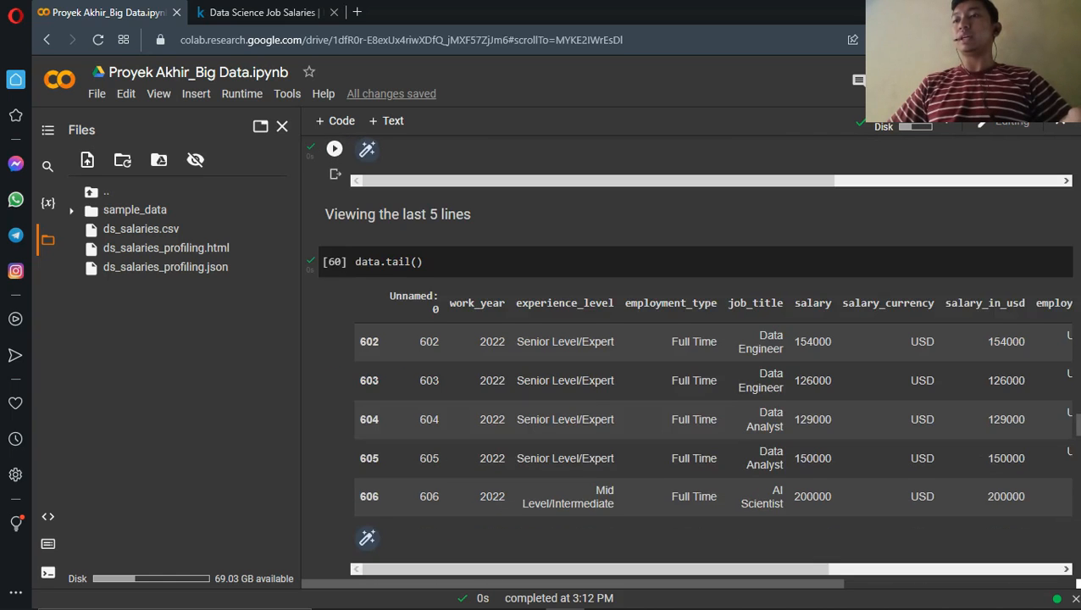
{"action": "scroll", "coordinate": [694, 356], "scroll_direction": "down", "scroll_amount": 1}
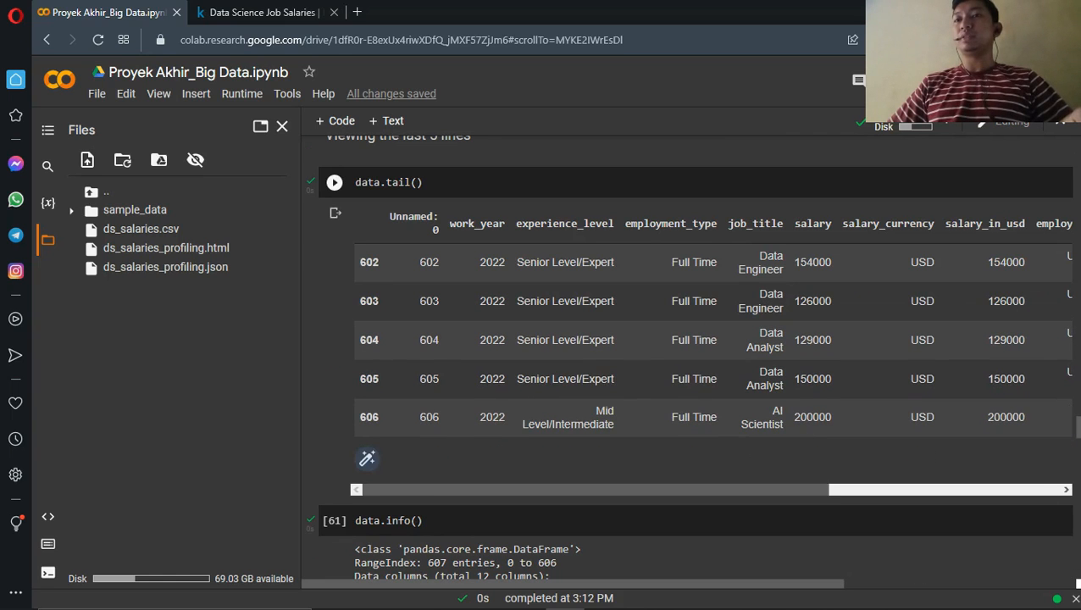
{"action": "scroll", "coordinate": [711, 381], "scroll_direction": "right", "scroll_amount": 3}
{"action": "scroll", "coordinate": [712, 339], "scroll_direction": "right", "scroll_amount": 2}
{"action": "scroll", "coordinate": [712, 339], "scroll_direction": "left", "scroll_amount": 6}
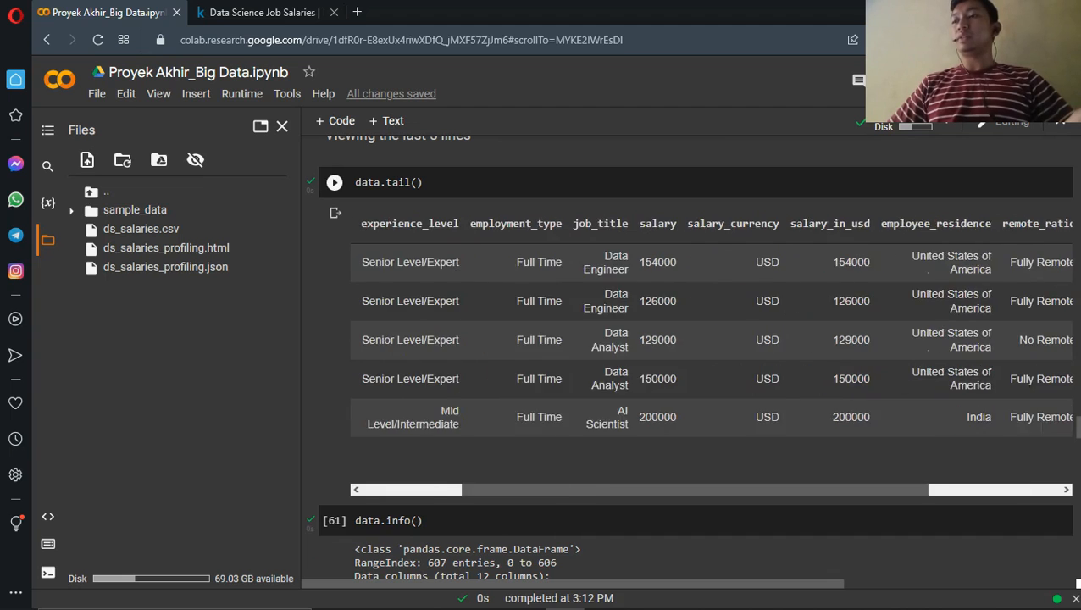
- Review the data.info() column listing and the data.describe() summary statistics
{"action": "scroll", "coordinate": [712, 356], "scroll_direction": "down", "scroll_amount": 3}
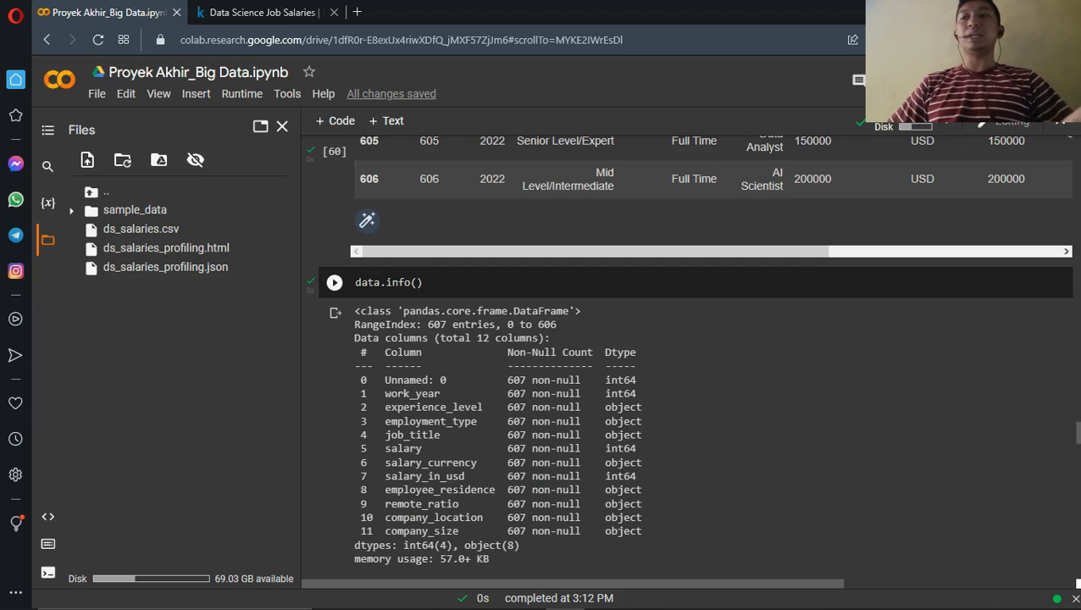
{"action": "scroll", "coordinate": [686, 356], "scroll_direction": "down", "scroll_amount": 4}
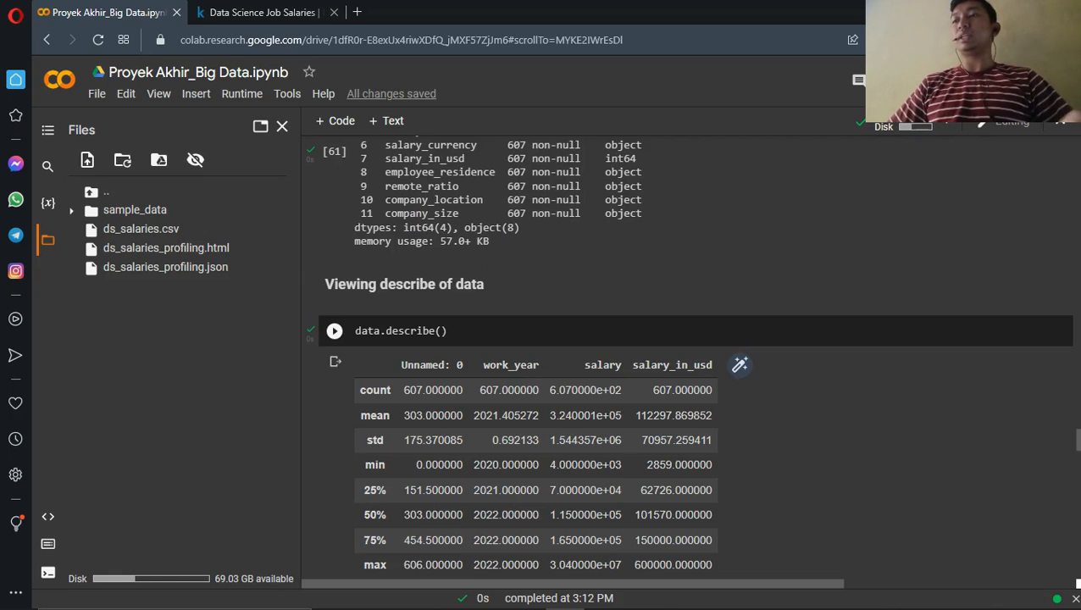
{"action": "scroll", "coordinate": [686, 356], "scroll_direction": "down", "scroll_amount": 1}
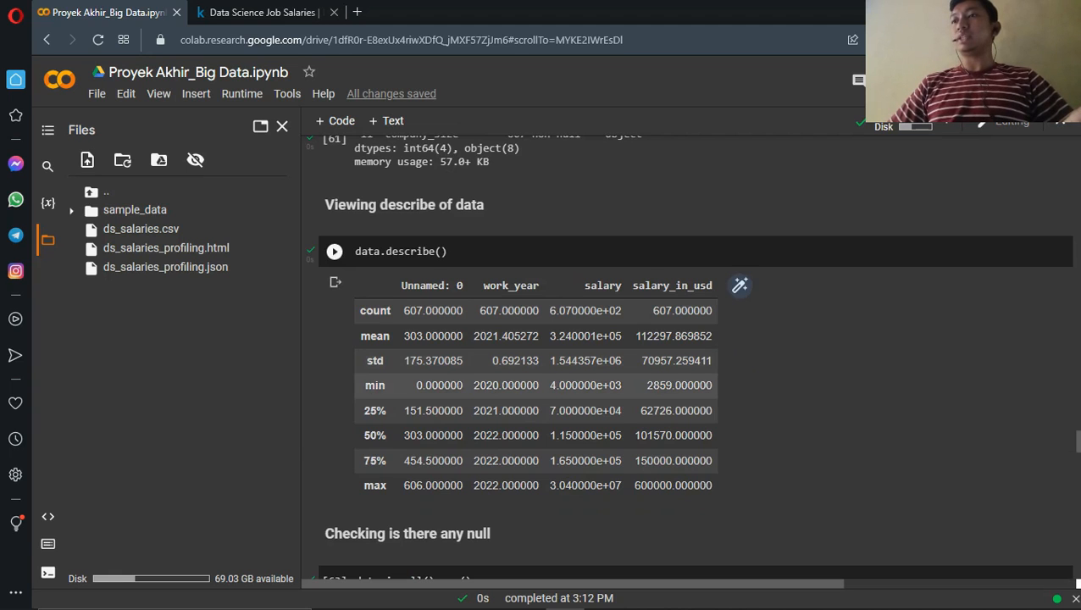
- Review the null check with data.isnull().sum() and the data.shape output
{"action": "scroll", "coordinate": [687, 356], "scroll_direction": "down", "scroll_amount": 3}
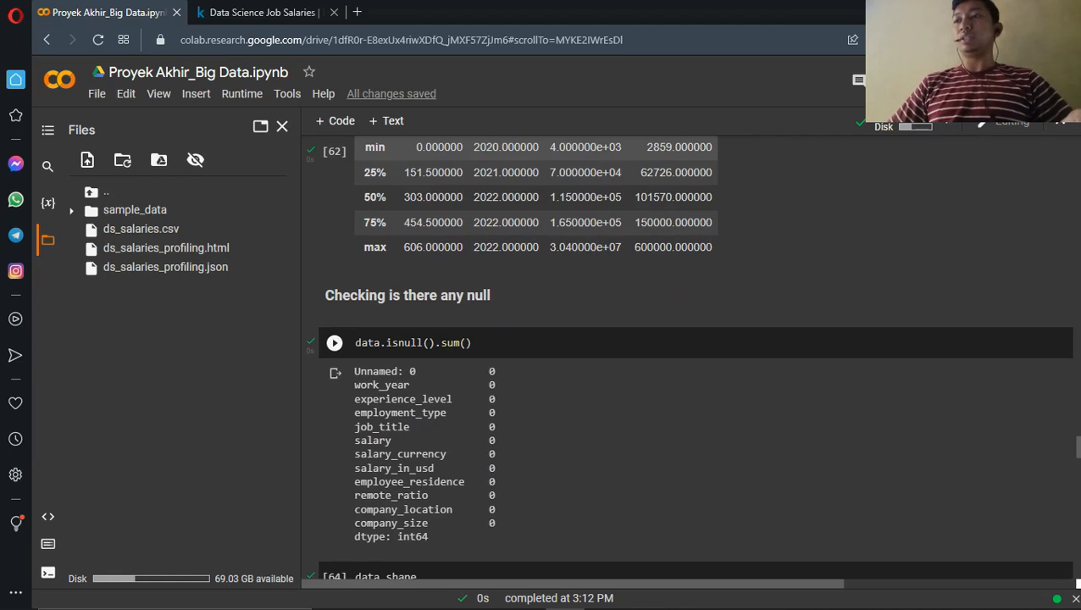
{"action": "scroll", "coordinate": [686, 355], "scroll_direction": "down", "scroll_amount": 2}
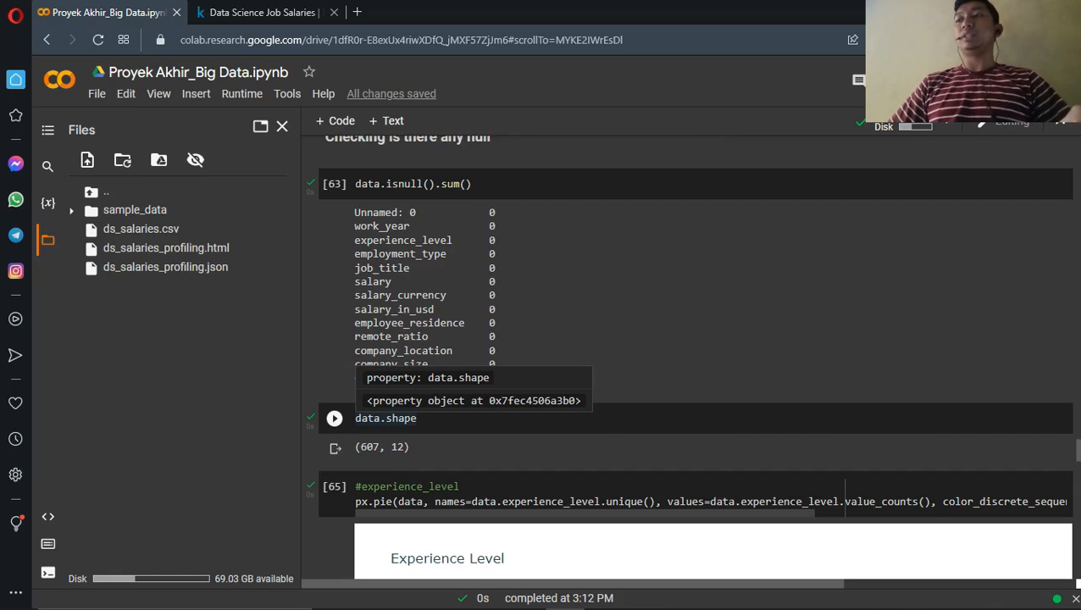
{"action": "scroll", "coordinate": [687, 356], "scroll_direction": "down", "scroll_amount": 1}
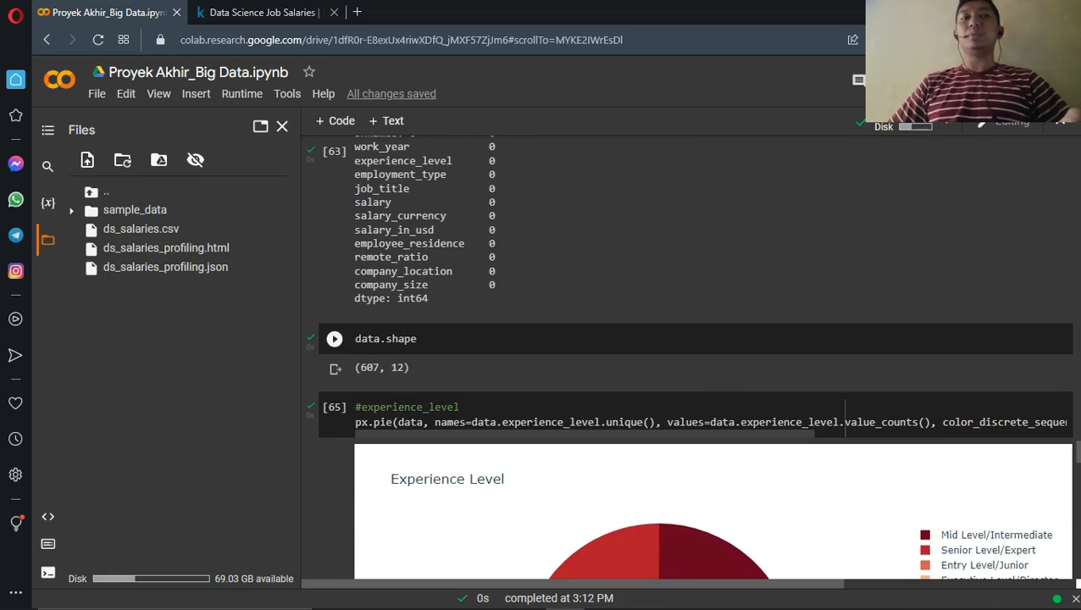
- Examine the Experience Level and Employment Type pie charts, inspecting the Mid Level/Intermediate and Full Time slices
{"action": "scroll", "coordinate": [686, 356], "scroll_direction": "down", "scroll_amount": 2}
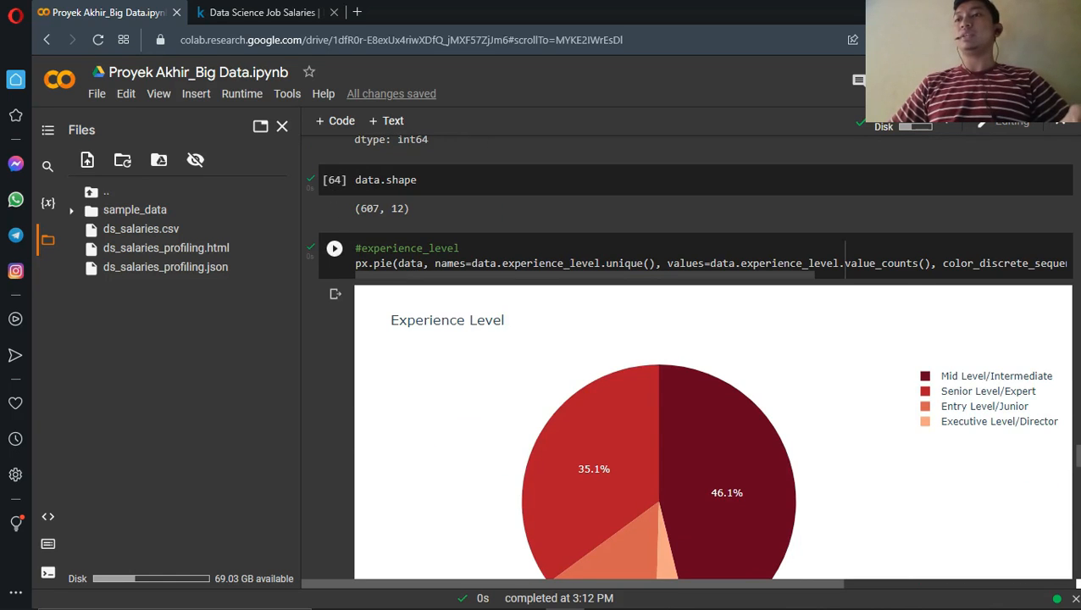
{"action": "scroll", "coordinate": [686, 356], "scroll_direction": "down", "scroll_amount": 2}
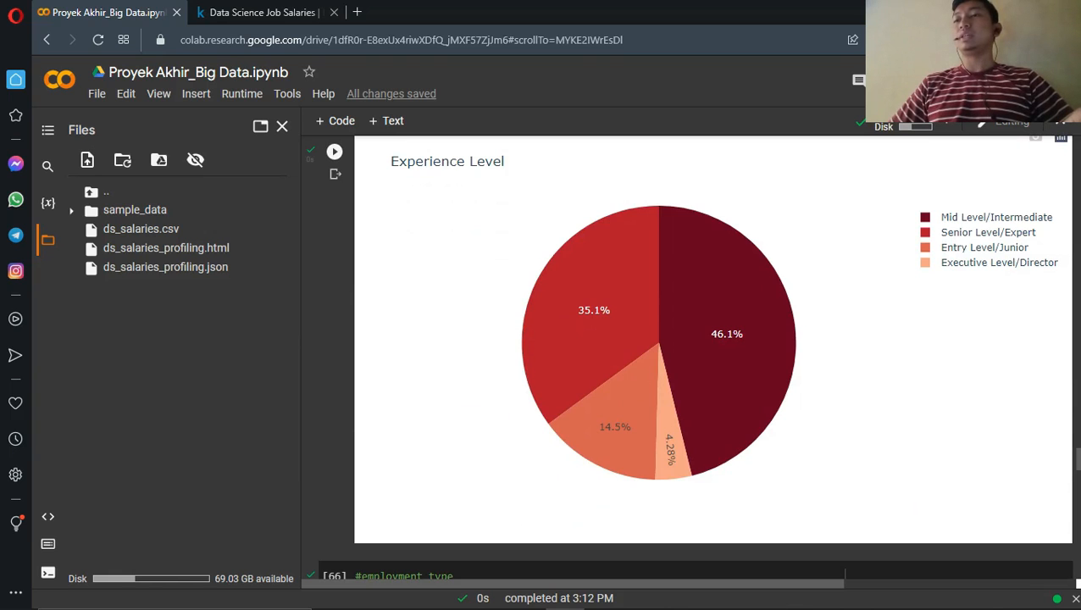
{"action": "mouse_move", "coordinate": [746, 356]}
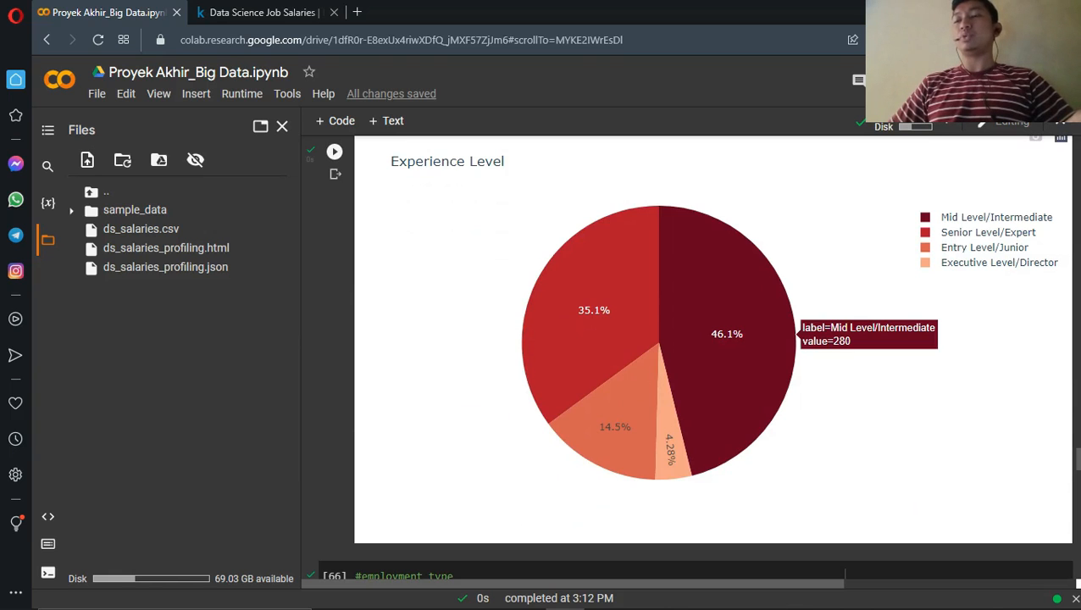
{"action": "scroll", "coordinate": [712, 356], "scroll_direction": "down", "scroll_amount": 6}
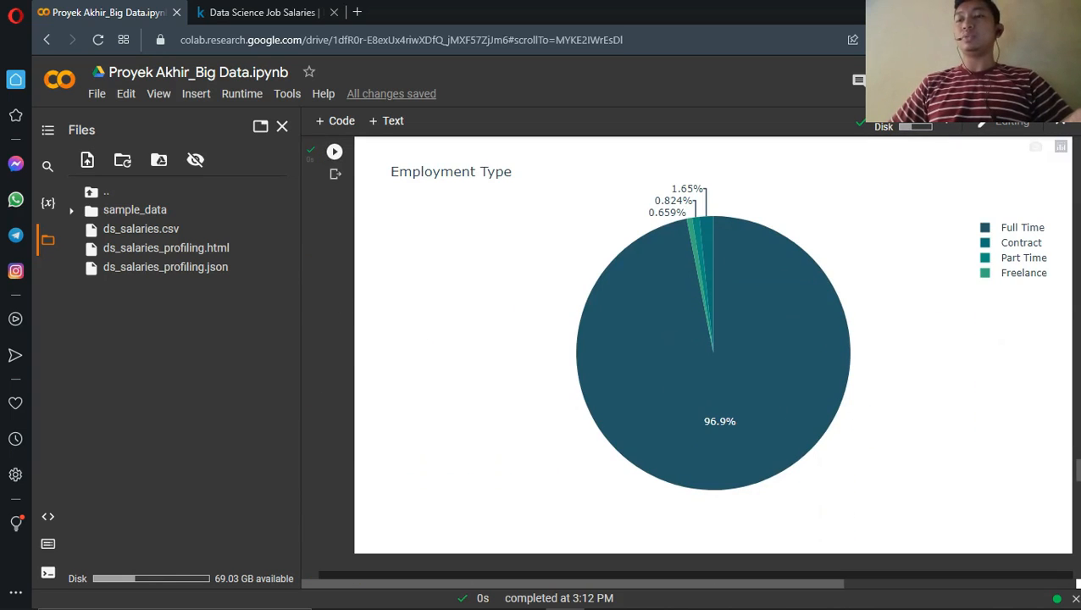
{"action": "mouse_move", "coordinate": [788, 421]}
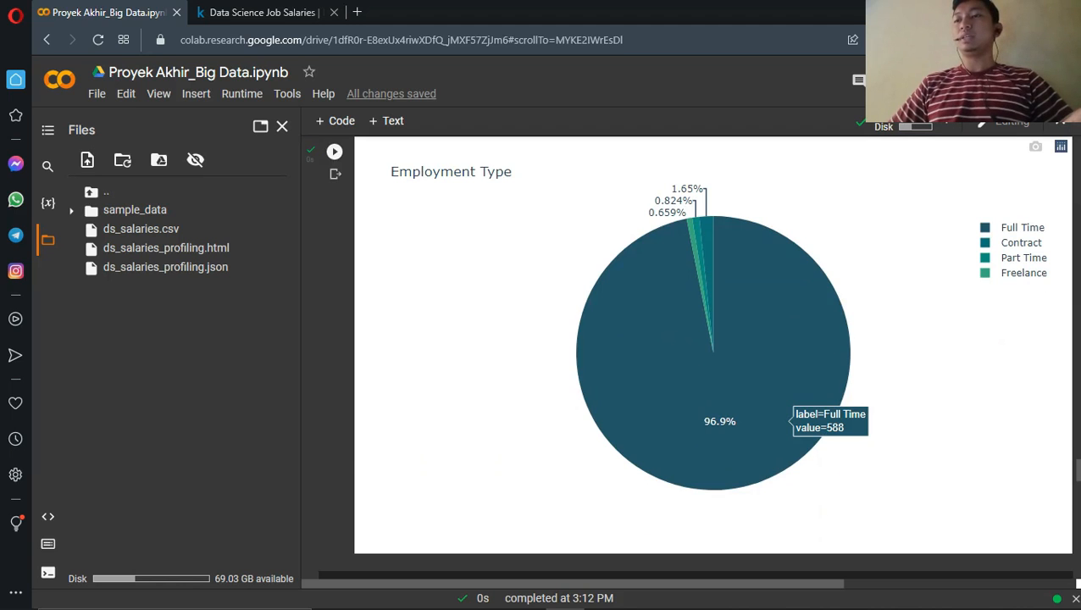
- Examine the Large slice in the Company Size pie chart and view the Job Title bar chart
{"action": "scroll", "coordinate": [788, 421], "scroll_direction": "down", "scroll_amount": 4}
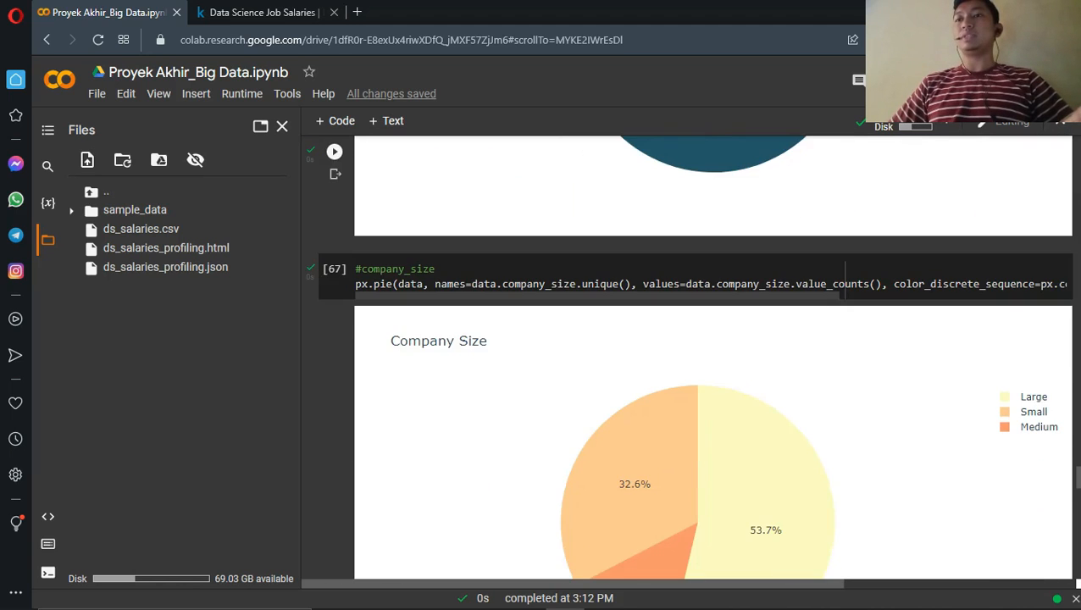
{"action": "scroll", "coordinate": [788, 421], "scroll_direction": "down", "scroll_amount": 1}
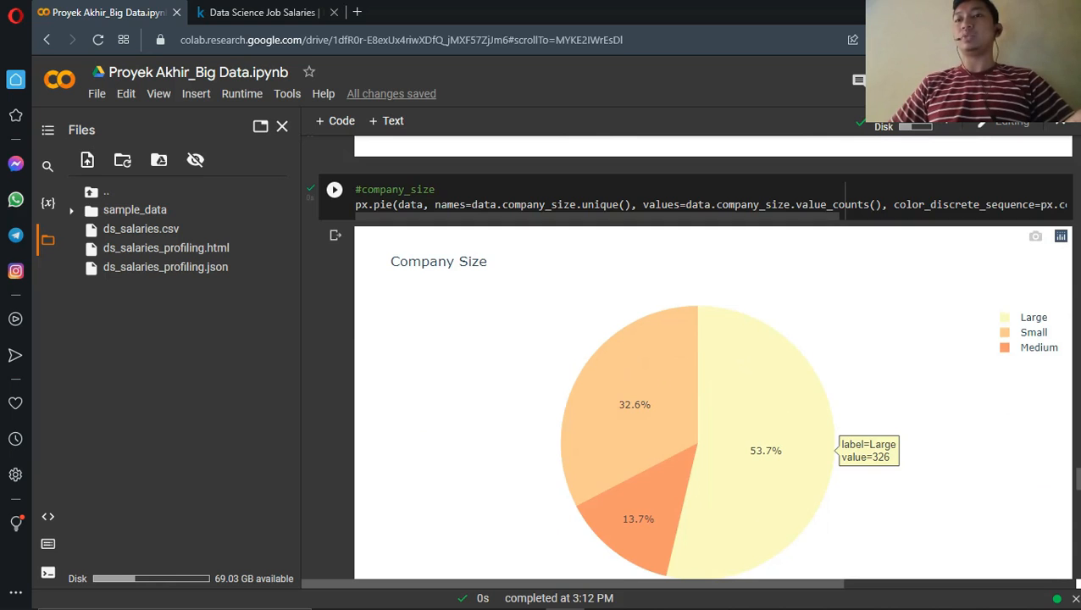
{"action": "scroll", "coordinate": [788, 421], "scroll_direction": "down", "scroll_amount": 4}
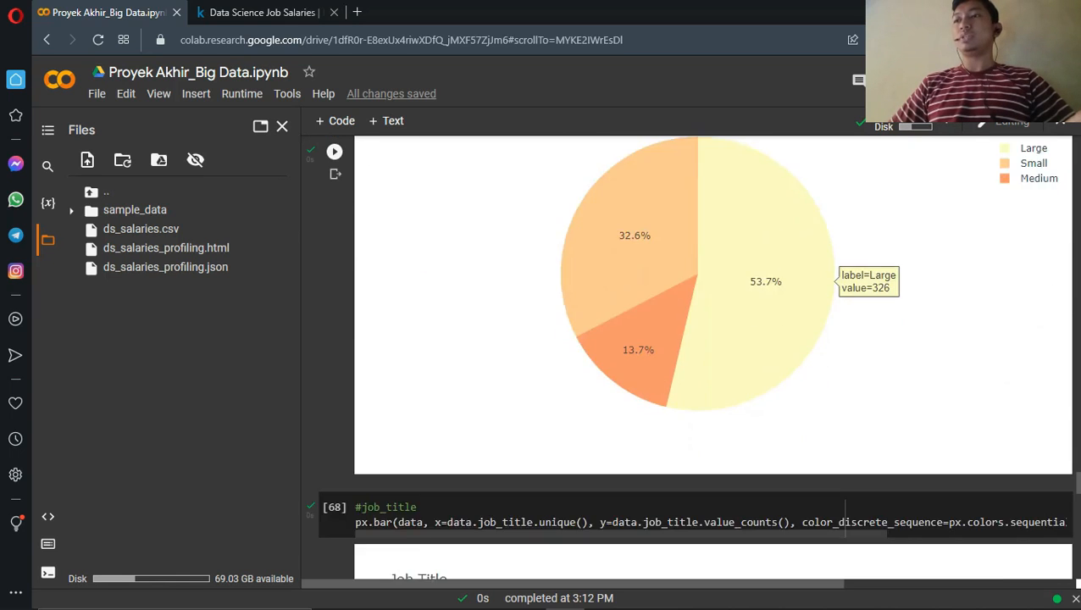
{"action": "scroll", "coordinate": [788, 421], "scroll_direction": "down", "scroll_amount": 4}
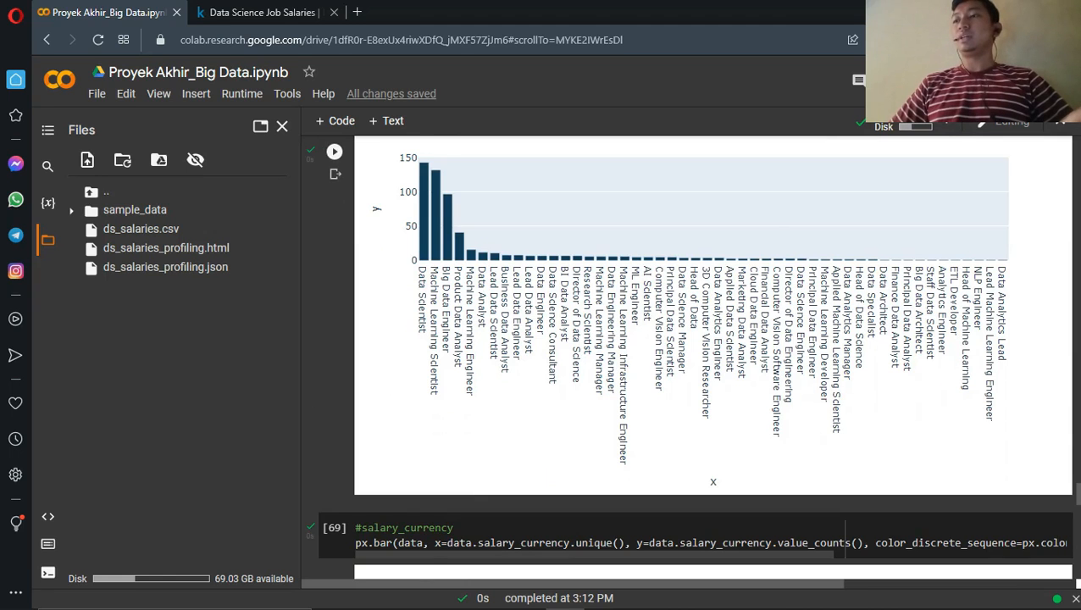
- Examine the Salary Currency bar chart, inspecting the value of the EUR bar
{"action": "scroll", "coordinate": [688, 349], "scroll_direction": "down", "scroll_amount": 4}
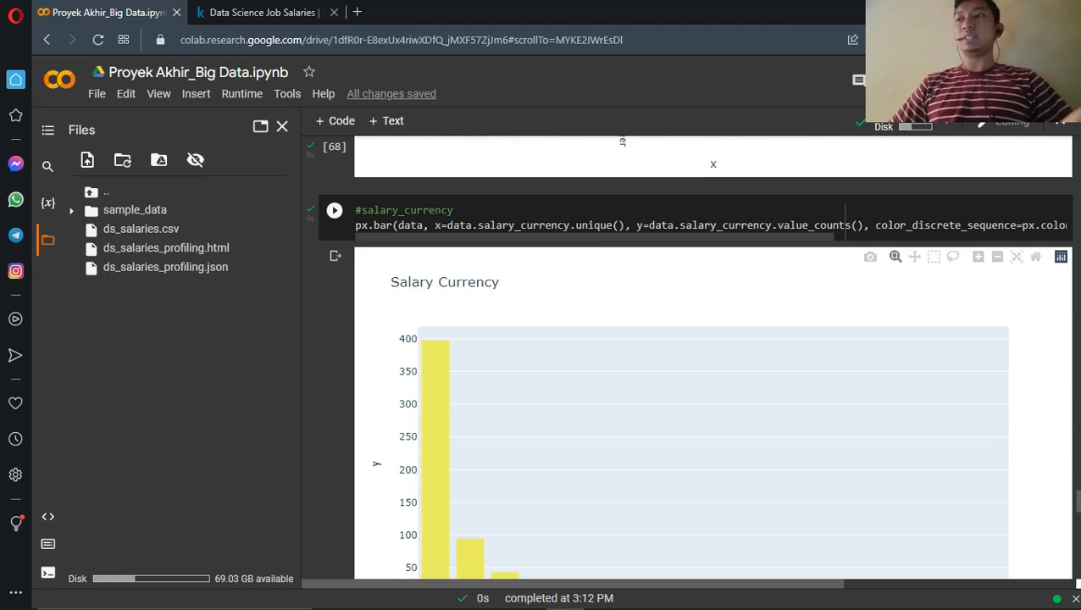
{"action": "scroll", "coordinate": [688, 350], "scroll_direction": "down", "scroll_amount": 2}
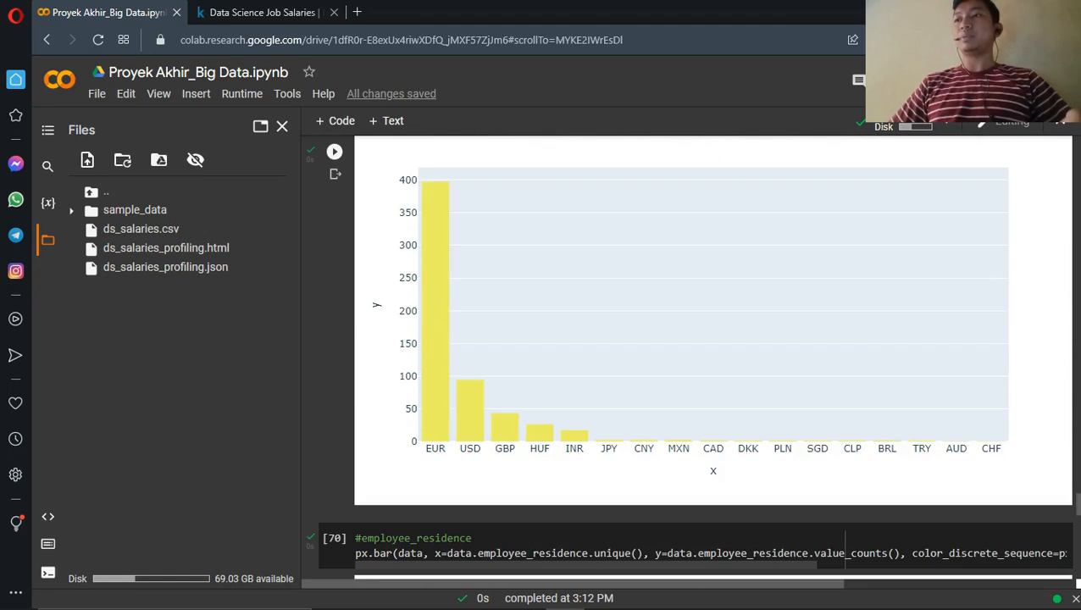
{"action": "mouse_move", "coordinate": [436, 221]}
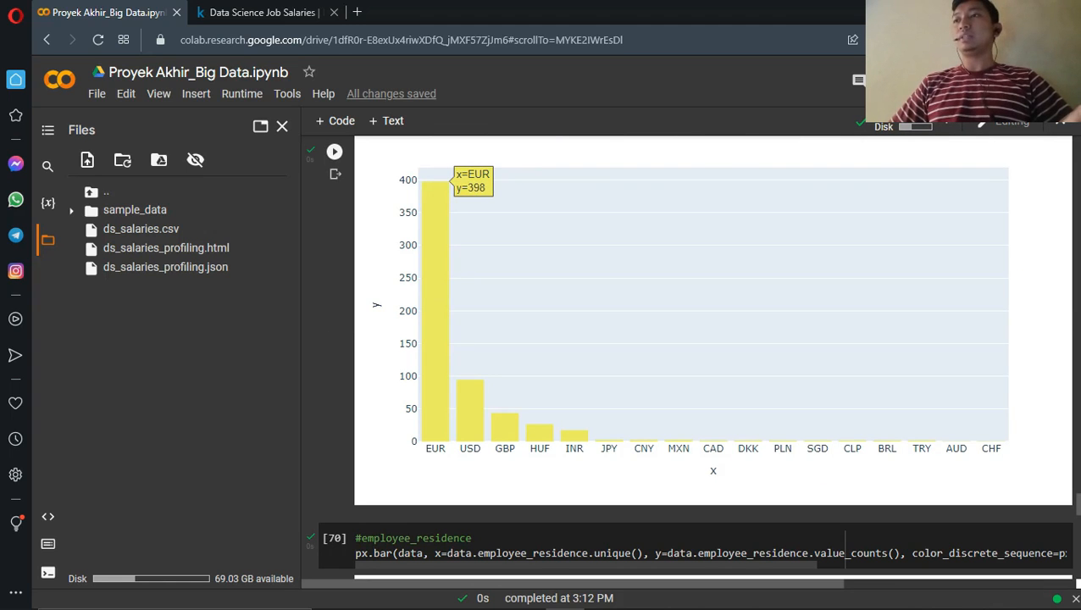
- Examine the Germany bars in the Employee Residence and Company Location charts, continuing to the average salary by job title chart
{"action": "scroll", "coordinate": [688, 364], "scroll_direction": "down", "scroll_amount": 5}
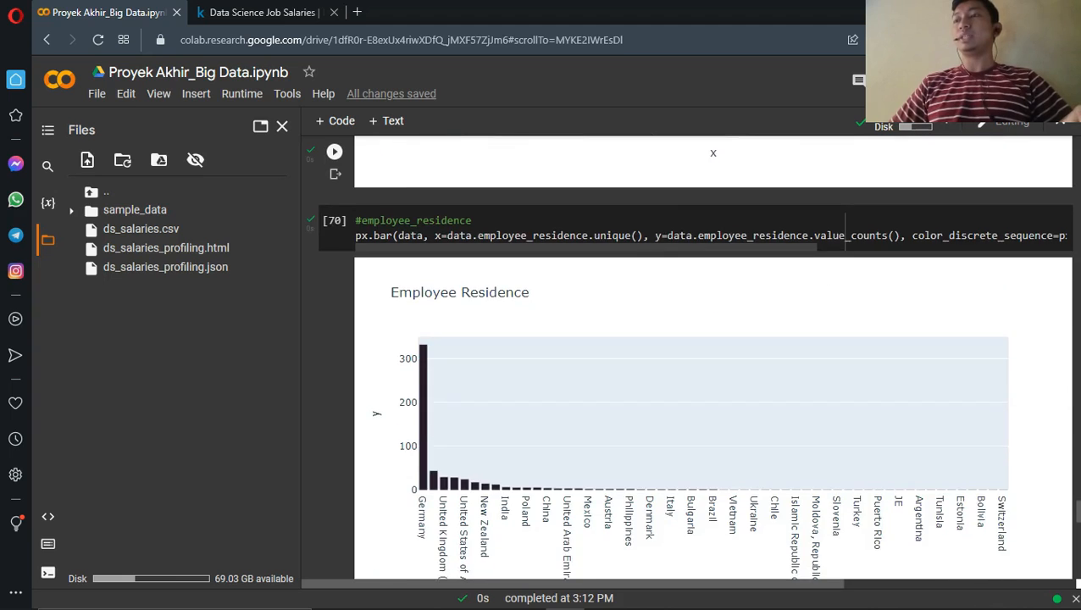
{"action": "scroll", "coordinate": [423, 186], "scroll_direction": "down", "scroll_amount": 2}
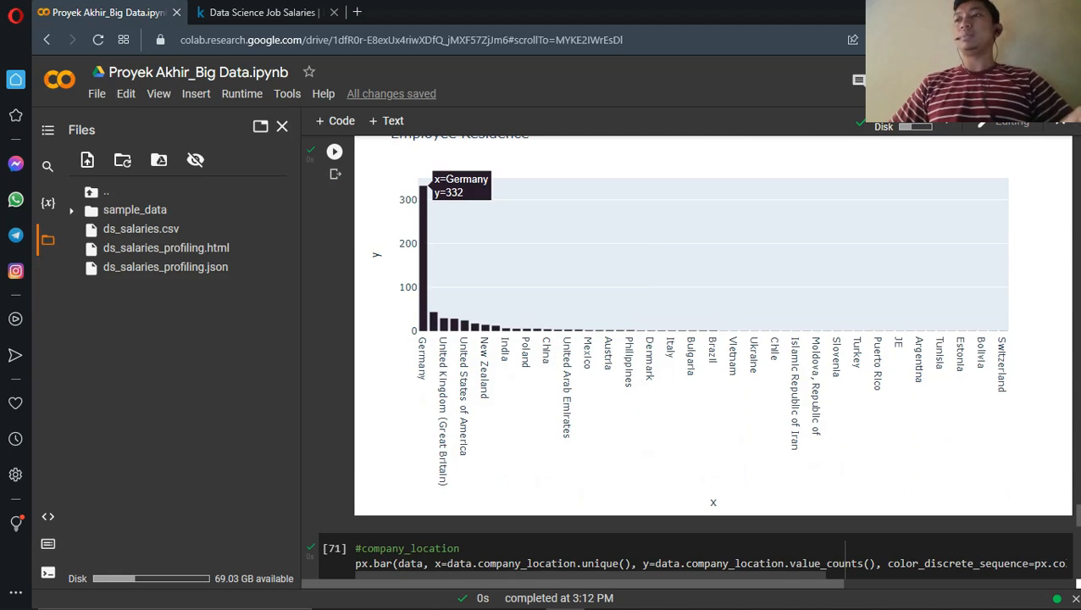
{"action": "scroll", "coordinate": [424, 187], "scroll_direction": "down", "scroll_amount": 5}
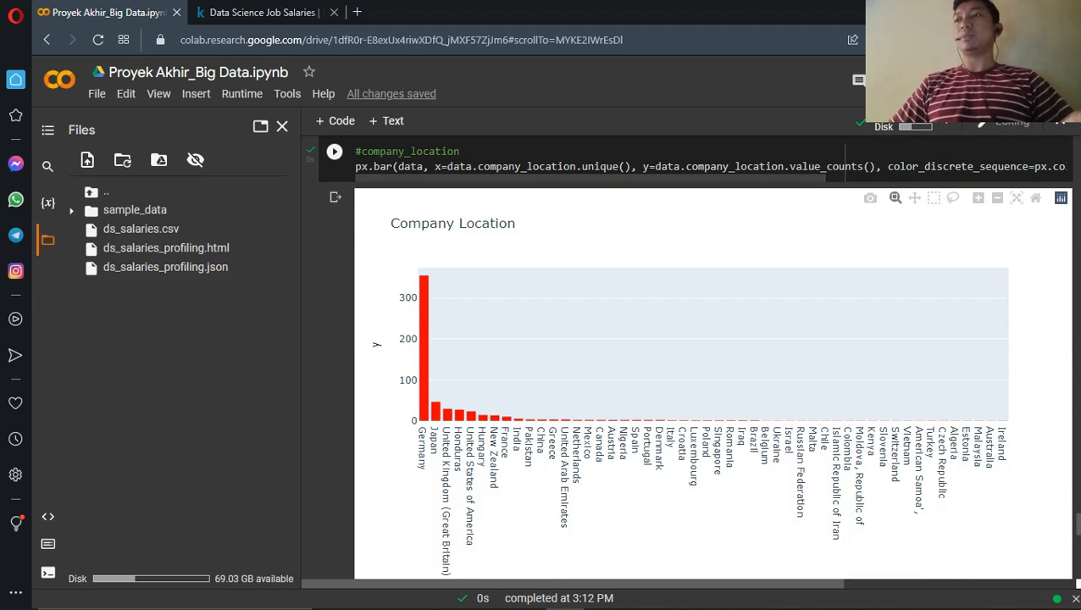
{"action": "mouse_move", "coordinate": [424, 339]}
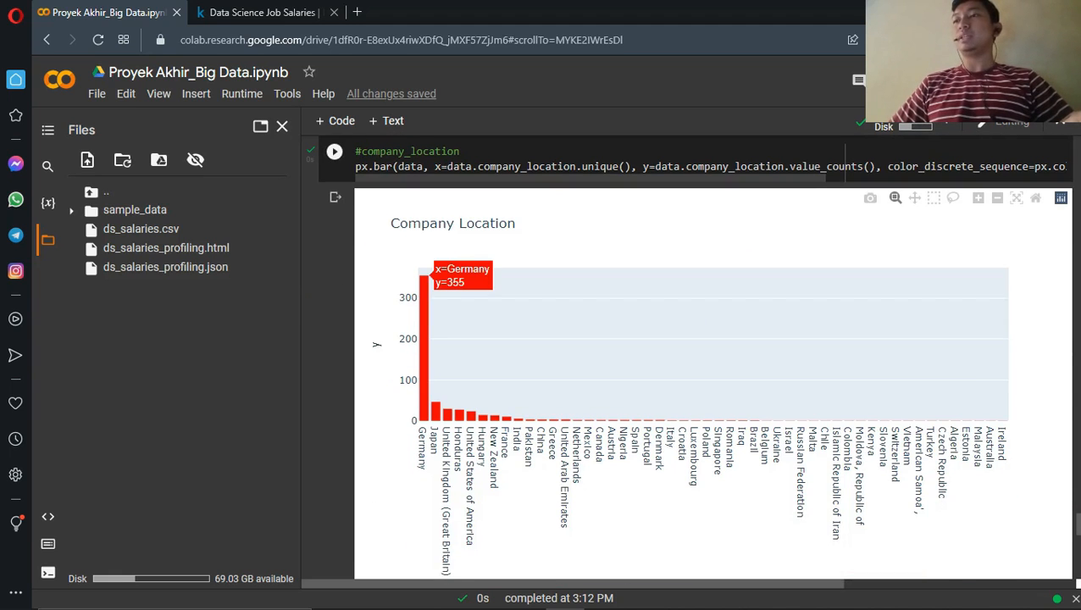
{"action": "scroll", "coordinate": [424, 339], "scroll_direction": "down", "scroll_amount": 5}
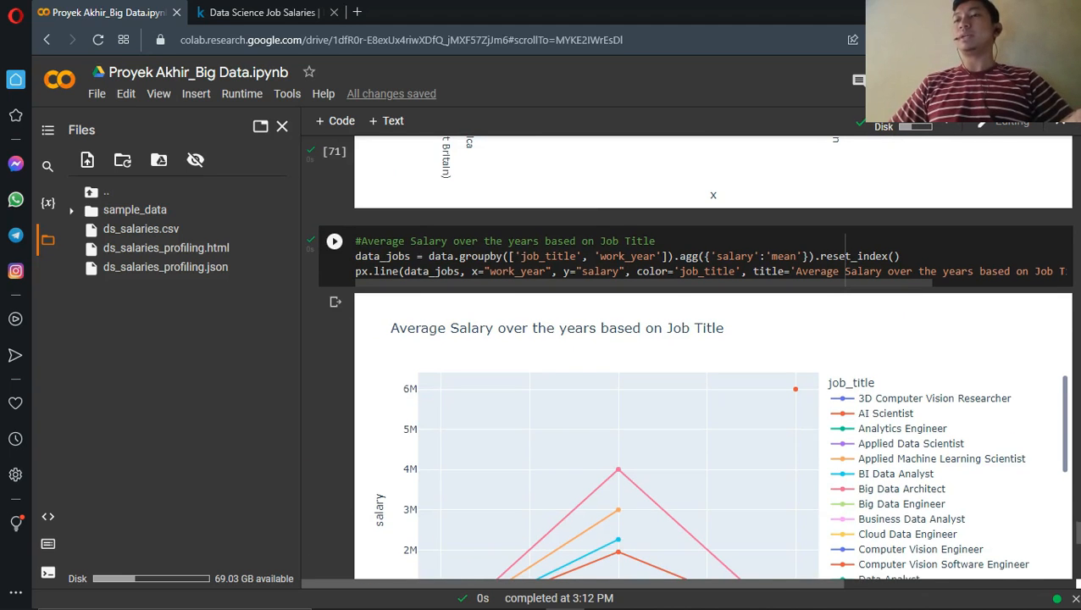
- Examine the average salary over the years by job title chart, inspecting the ML Engineer point for 2021
{"action": "scroll", "coordinate": [688, 356], "scroll_direction": "down", "scroll_amount": 1}
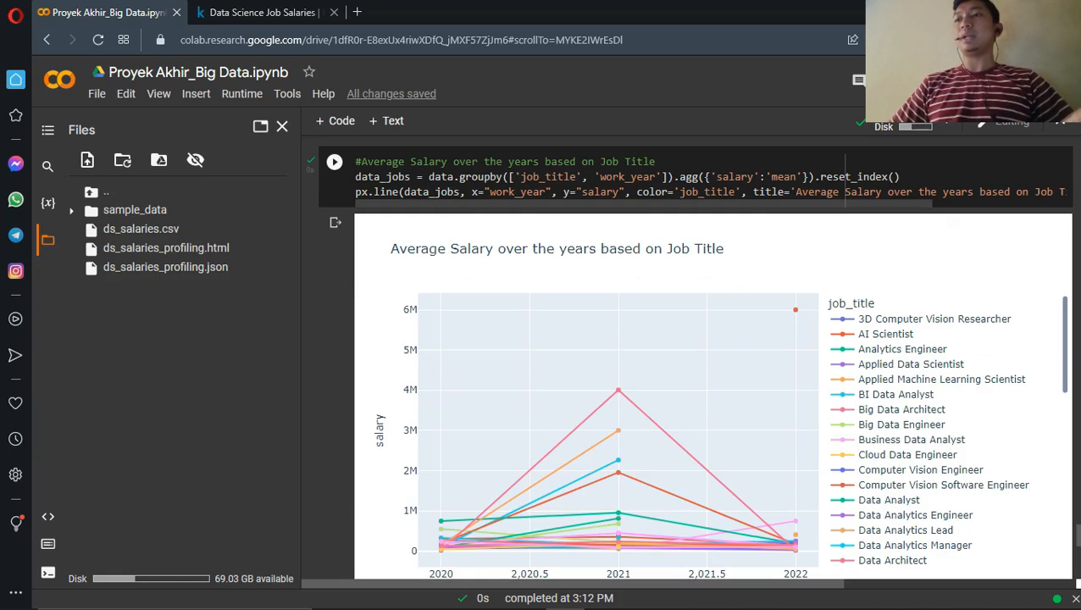
{"action": "scroll", "coordinate": [618, 339], "scroll_direction": "down", "scroll_amount": 1}
{"action": "mouse_move", "coordinate": [617, 311]}
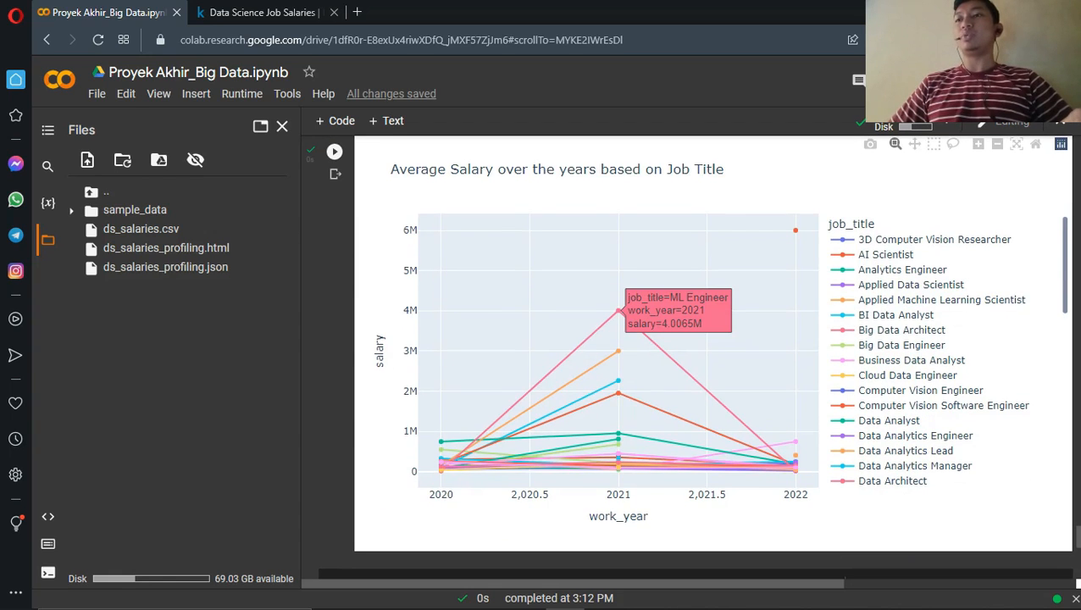
{"action": "mouse_move", "coordinate": [618, 393]}
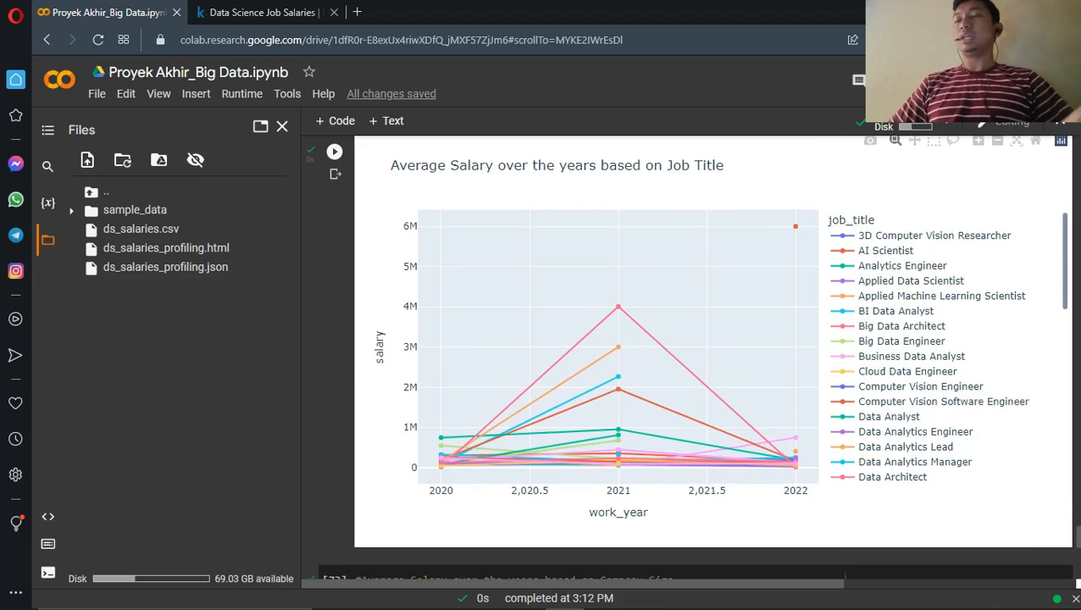
- Examine the average salary over the years by company size chart, inspecting the Large company point for 2021
{"action": "scroll", "coordinate": [844, 347], "scroll_direction": "down", "scroll_amount": 3}
{"action": "scroll", "coordinate": [845, 348], "scroll_direction": "down", "scroll_amount": 2}
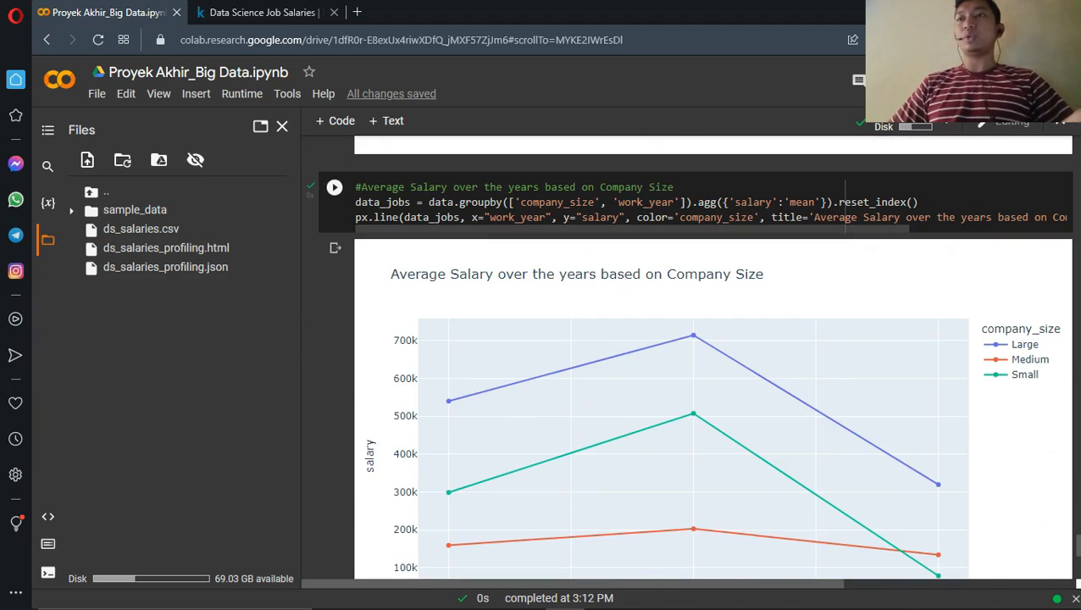
{"action": "scroll", "coordinate": [845, 195], "scroll_direction": "down", "scroll_amount": 2}
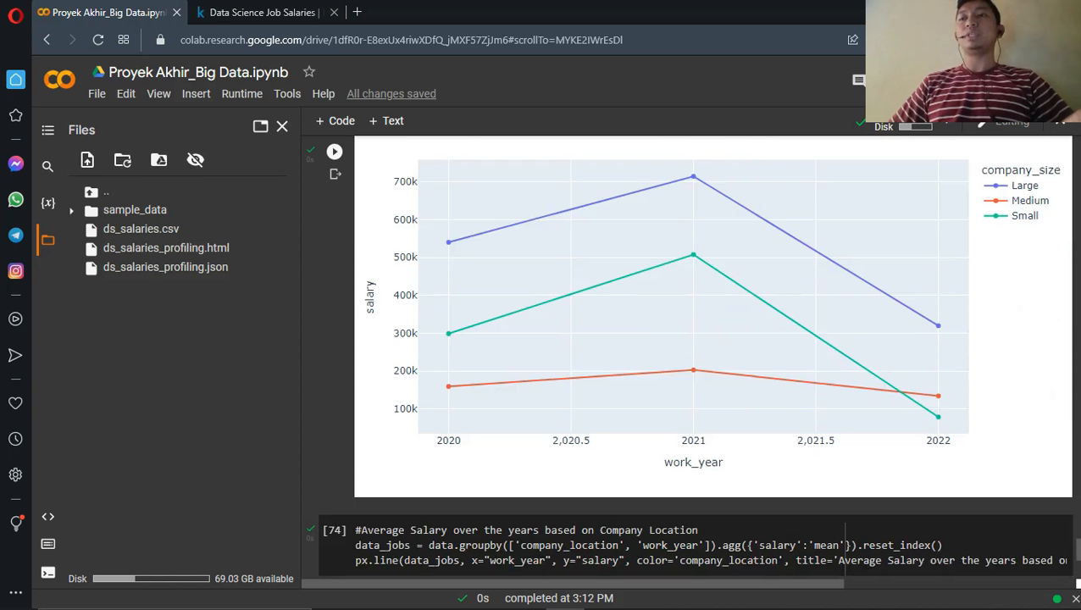
{"action": "scroll", "coordinate": [845, 170], "scroll_direction": "up", "scroll_amount": 1}
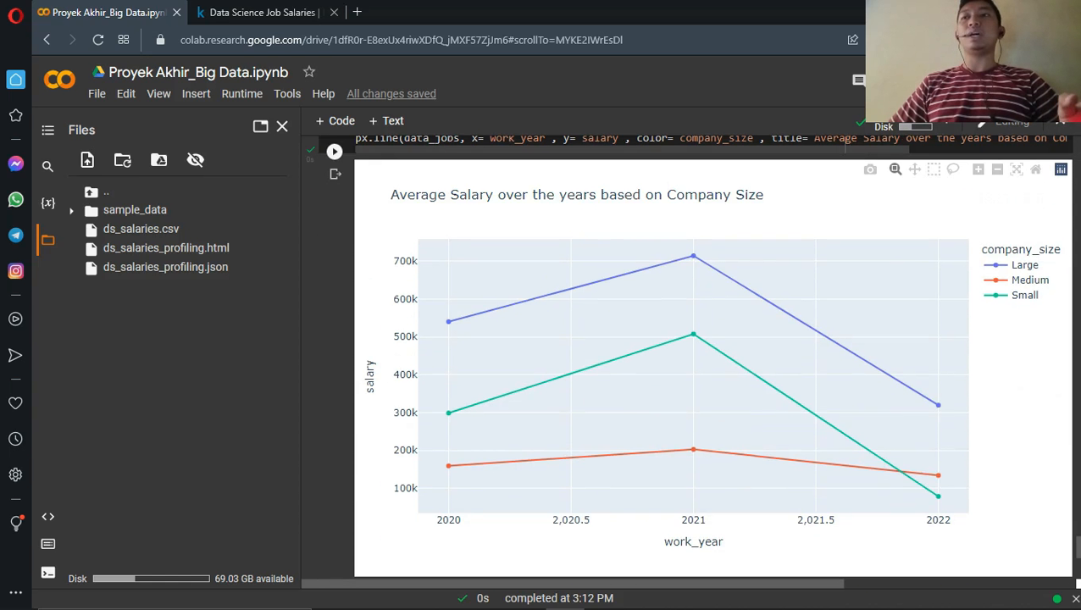
{"action": "mouse_move", "coordinate": [693, 256]}
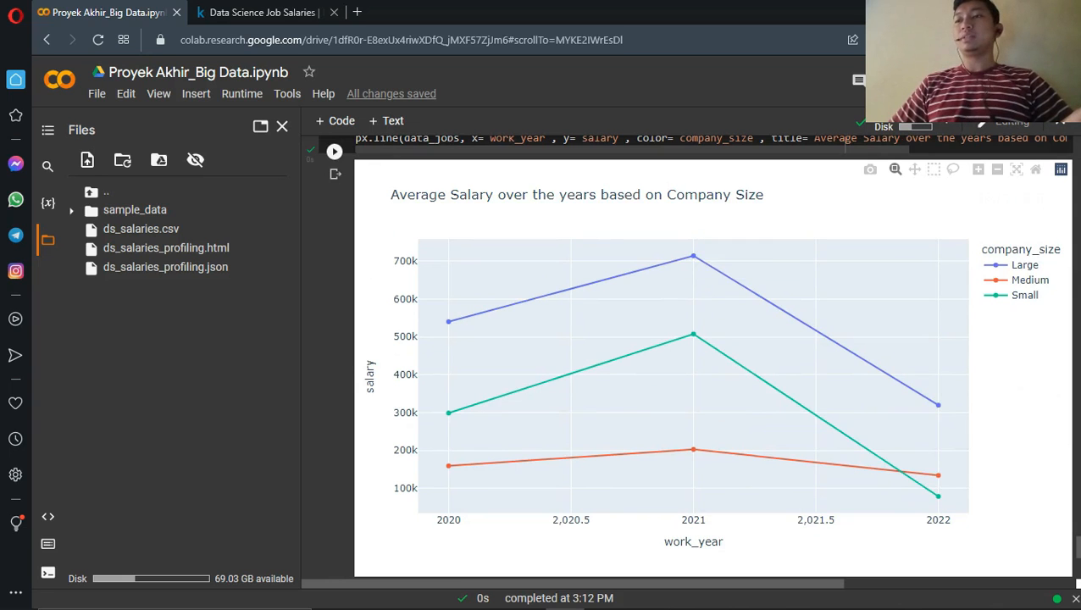
- Examine the average salary over the years by company location chart, inspecting the 2021 end point of the light-blue line
{"action": "scroll", "coordinate": [693, 335], "scroll_direction": "down", "scroll_amount": 4}
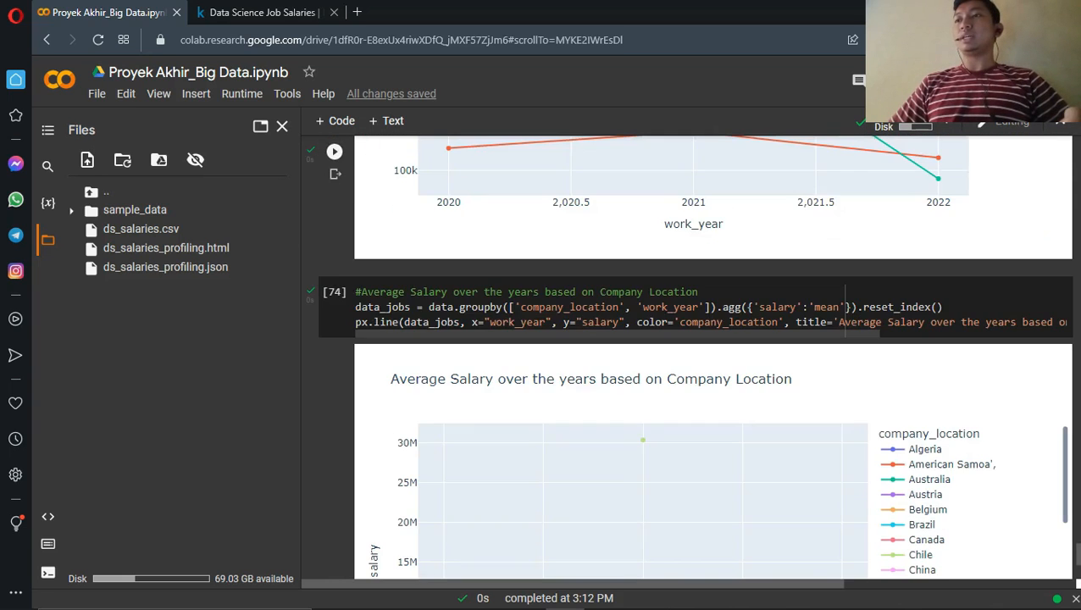
{"action": "scroll", "coordinate": [693, 339], "scroll_direction": "down", "scroll_amount": 1}
{"action": "scroll", "coordinate": [693, 356], "scroll_direction": "down", "scroll_amount": 1}
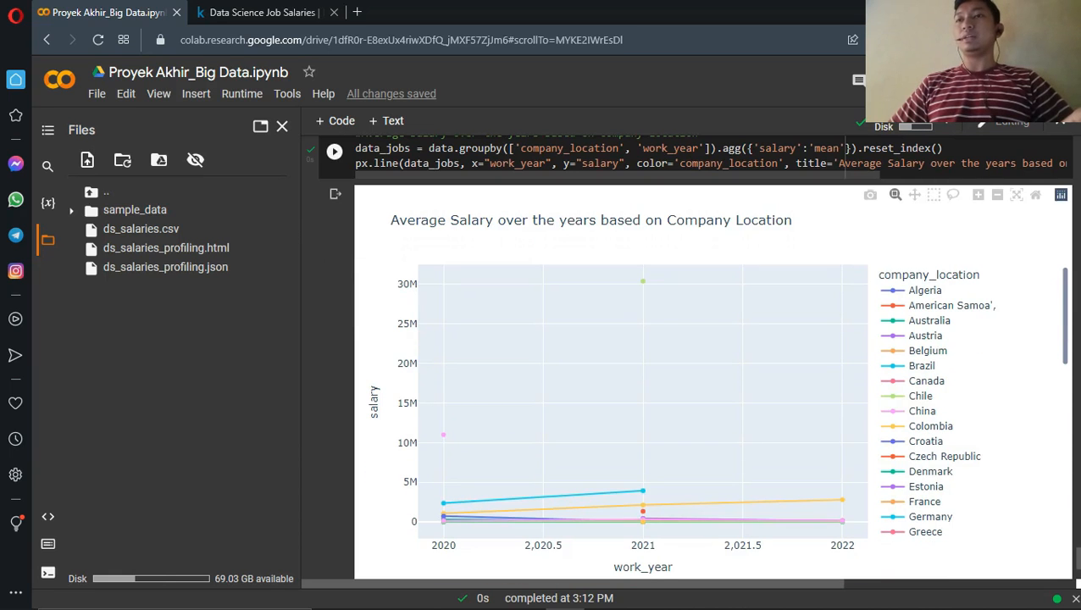
{"action": "scroll", "coordinate": [693, 356], "scroll_direction": "down", "scroll_amount": 2}
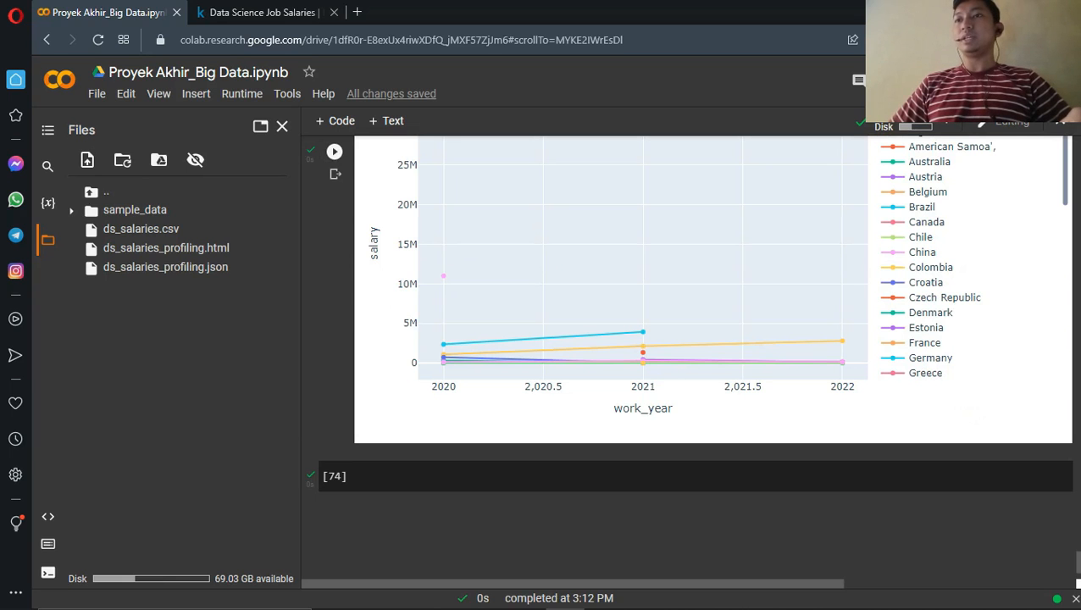
{"action": "mouse_move", "coordinate": [643, 331]}
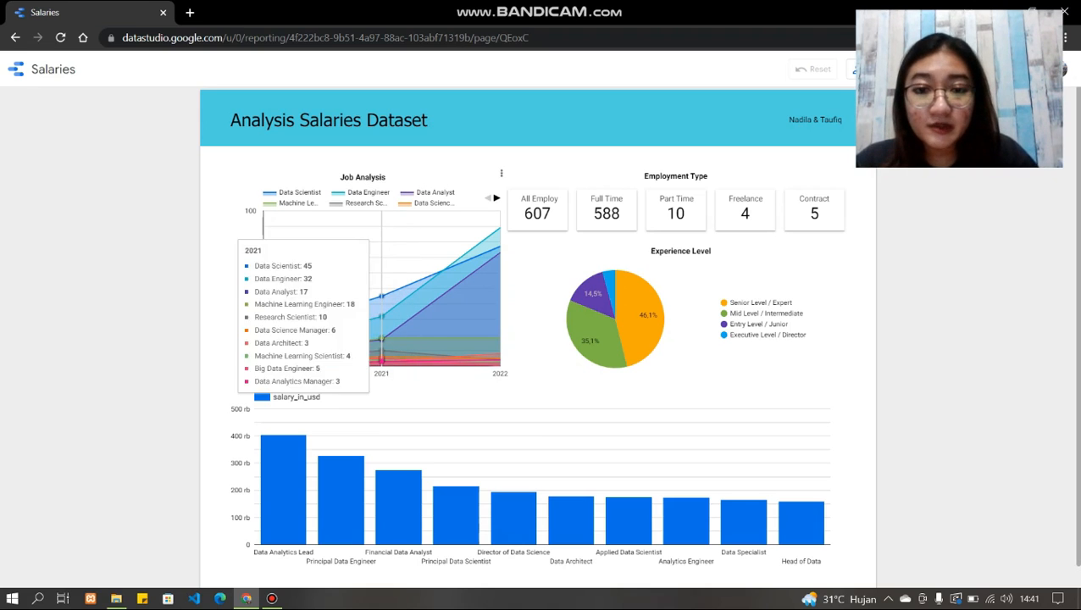
- In the Data Studio Salaries report, examine the Job Analysis chart at 2022 and the slices of the Experience Level pie chart
{"action": "mouse_move", "coordinate": [498, 279]}
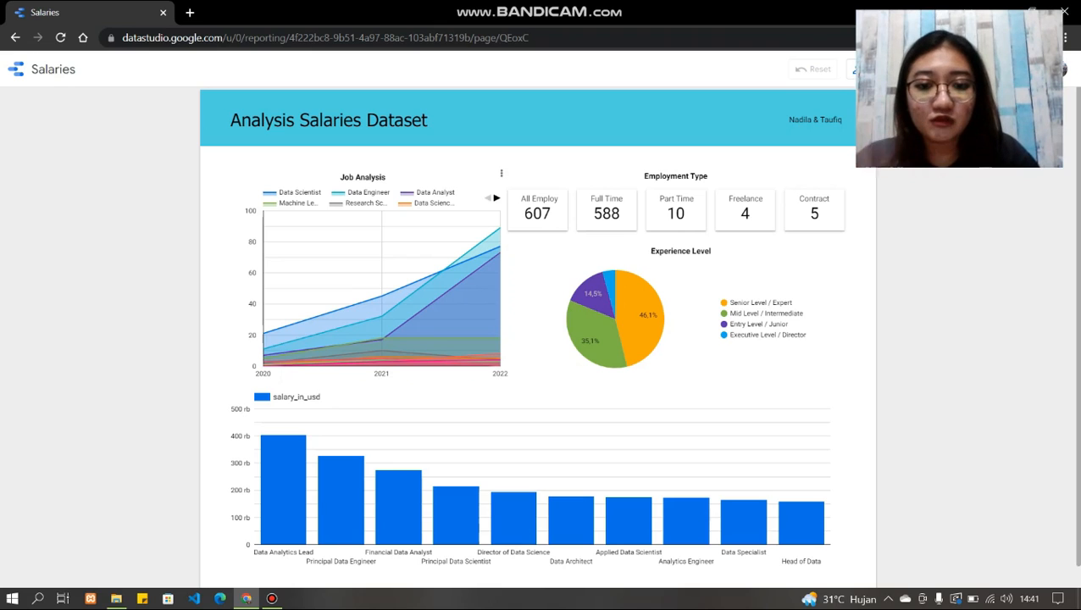
{"action": "mouse_move", "coordinate": [592, 292]}
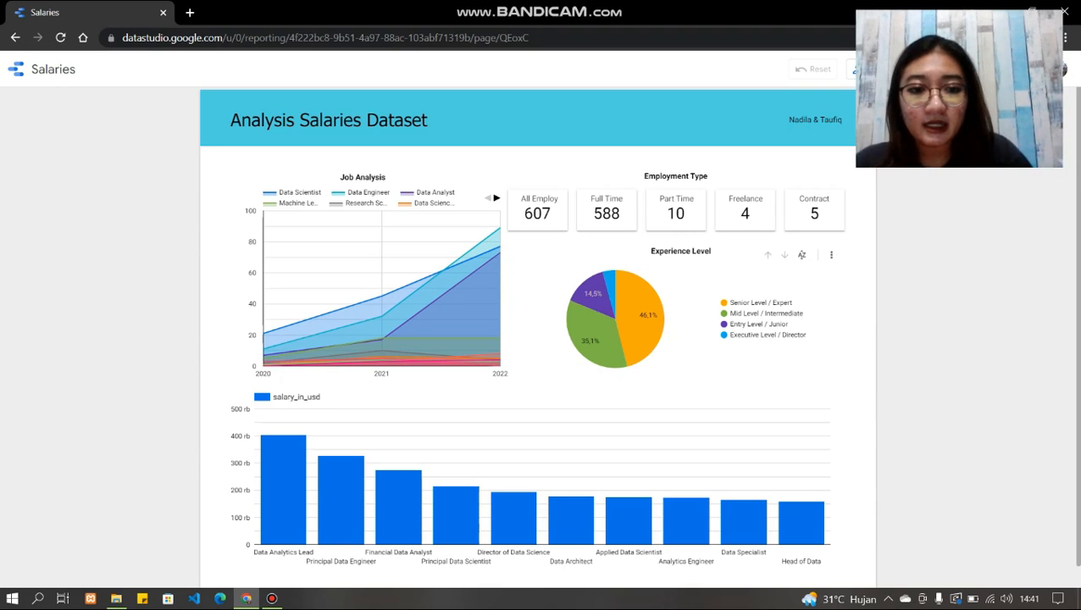
{"action": "mouse_move", "coordinate": [663, 320]}
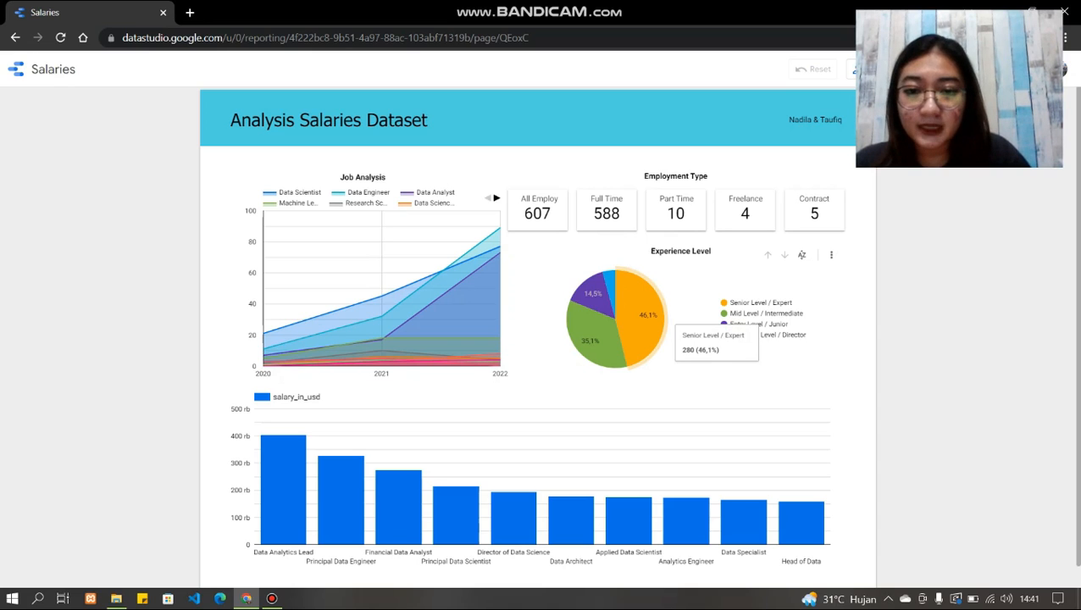
{"action": "mouse_move", "coordinate": [584, 312]}
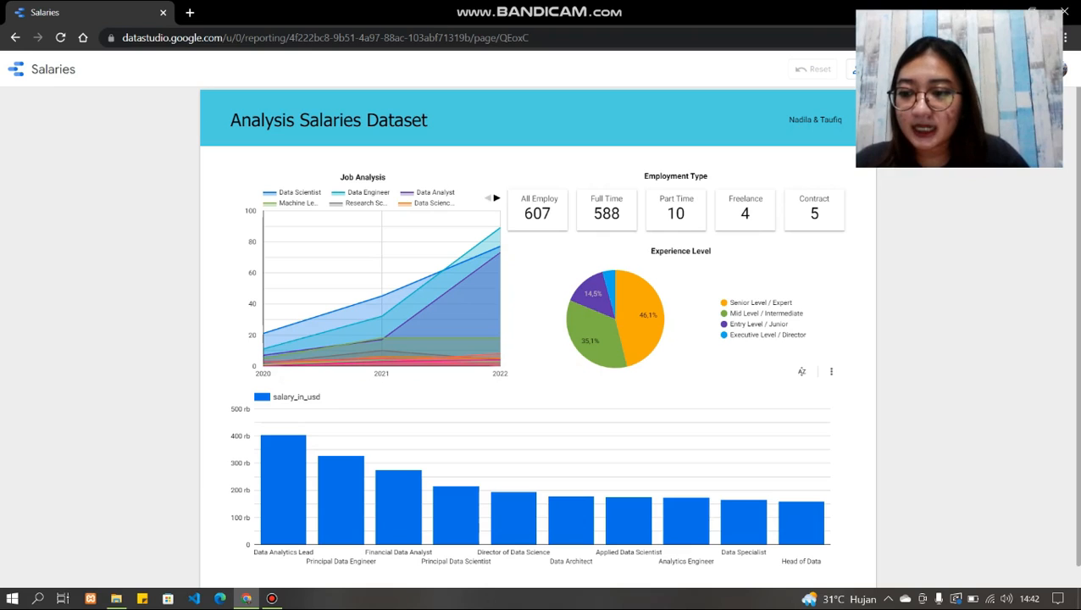
- Inspect the salary_in_usd bar of each job title, from Data Analytics Lead through Head of Data
{"action": "mouse_move", "coordinate": [292, 442]}
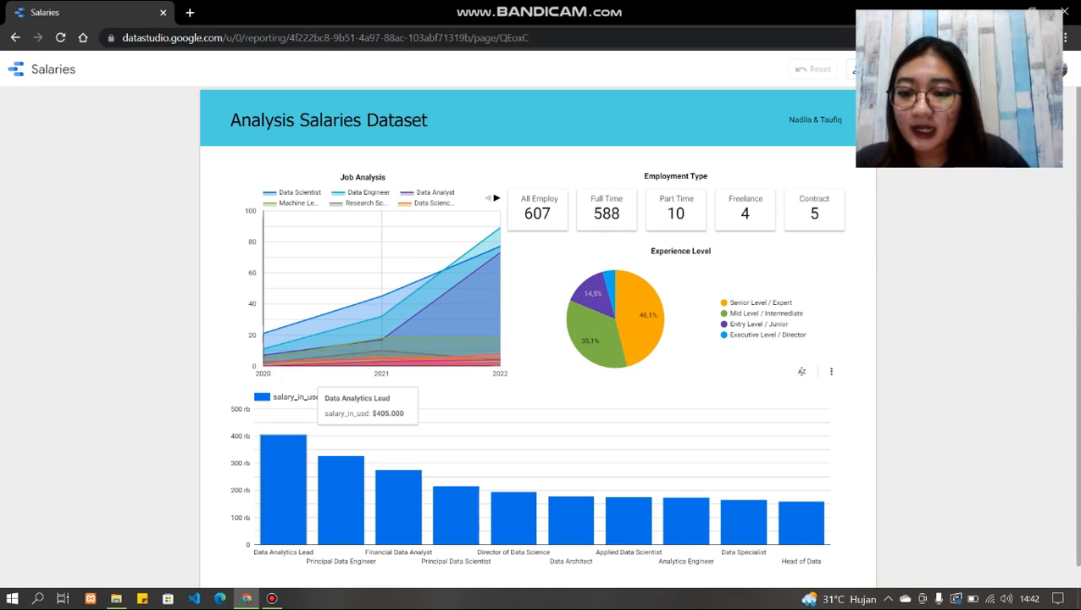
{"action": "mouse_move", "coordinate": [342, 466]}
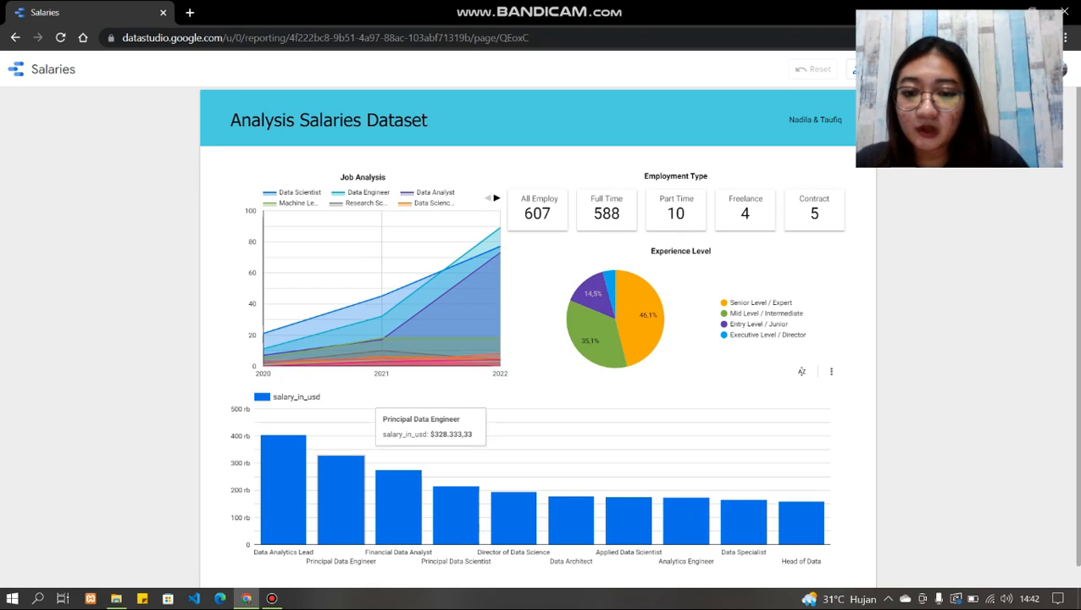
{"action": "mouse_move", "coordinate": [399, 480]}
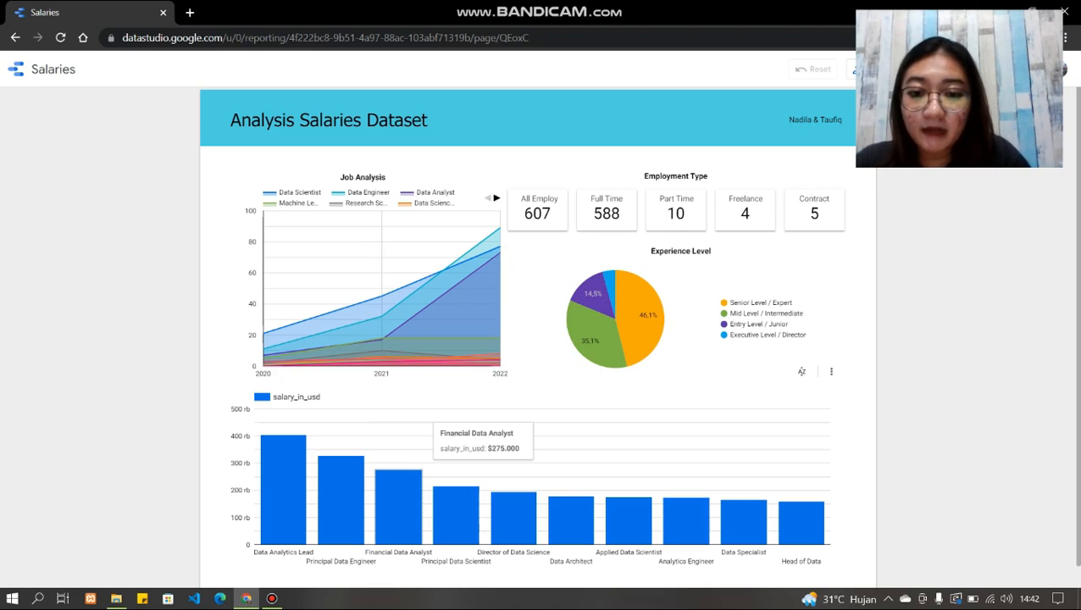
{"action": "mouse_move", "coordinate": [456, 496]}
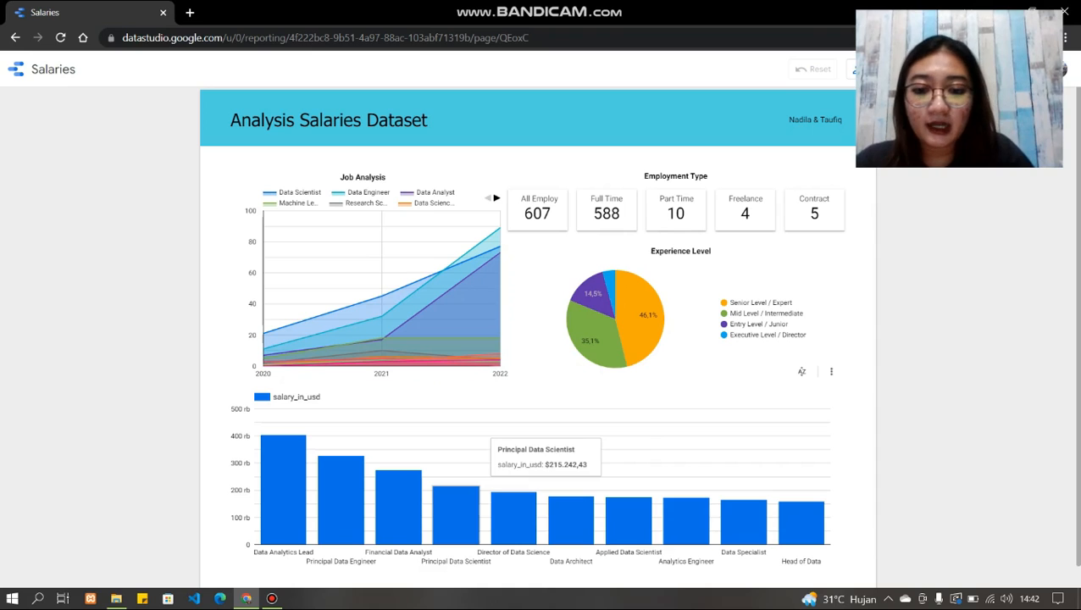
{"action": "mouse_move", "coordinate": [513, 502]}
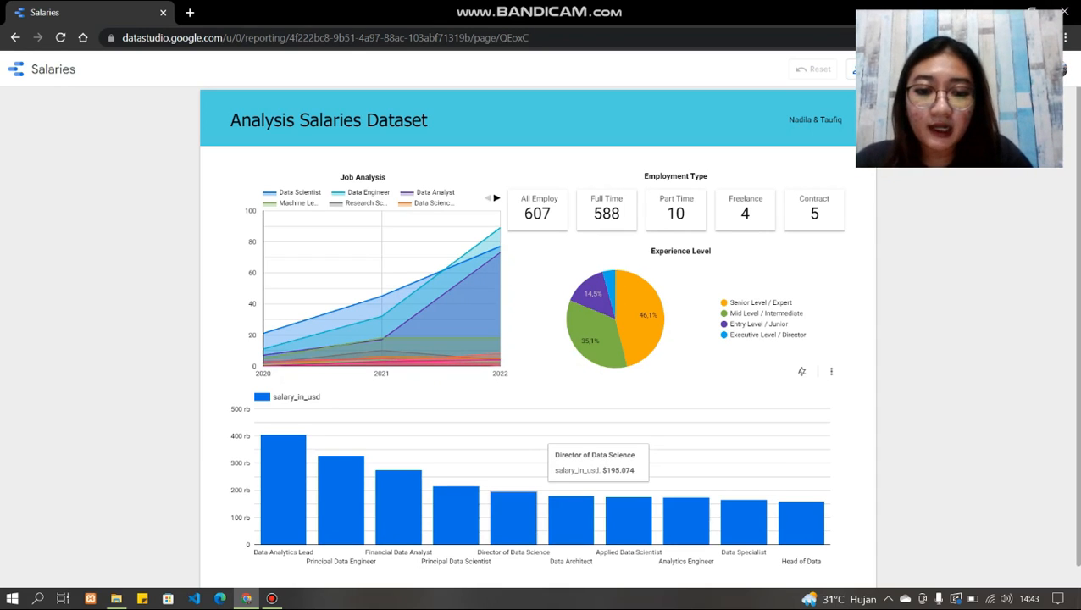
{"action": "mouse_move", "coordinate": [571, 507]}
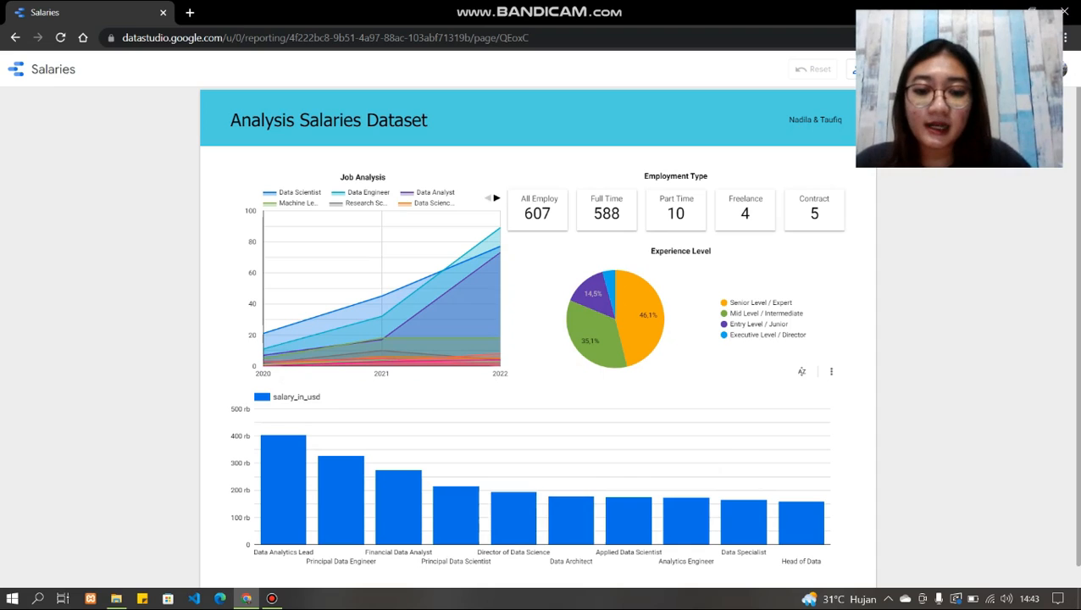
{"action": "mouse_move", "coordinate": [628, 508]}
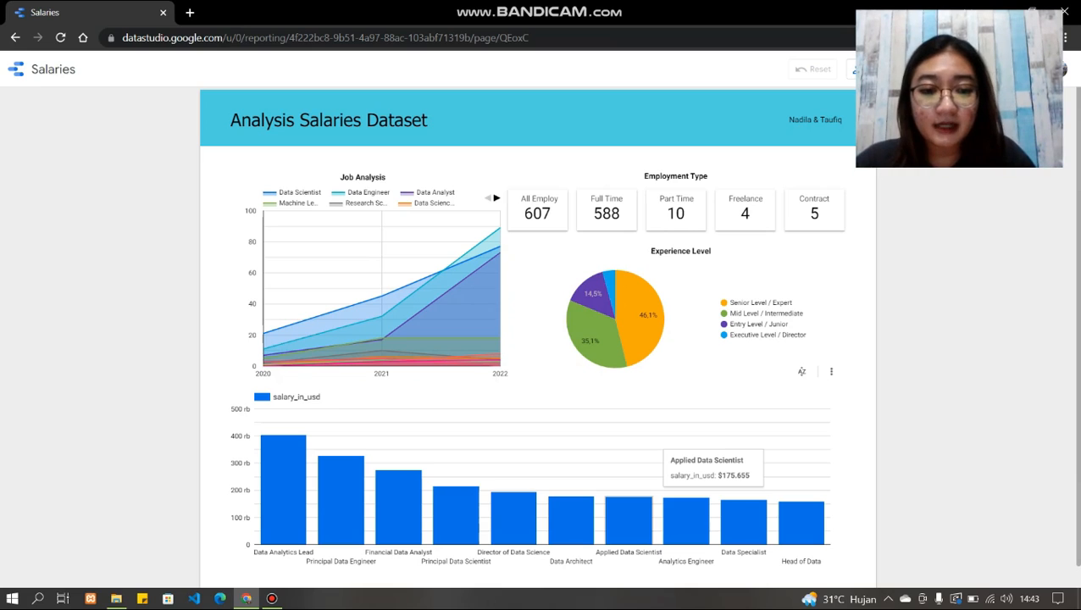
{"action": "mouse_move", "coordinate": [685, 510]}
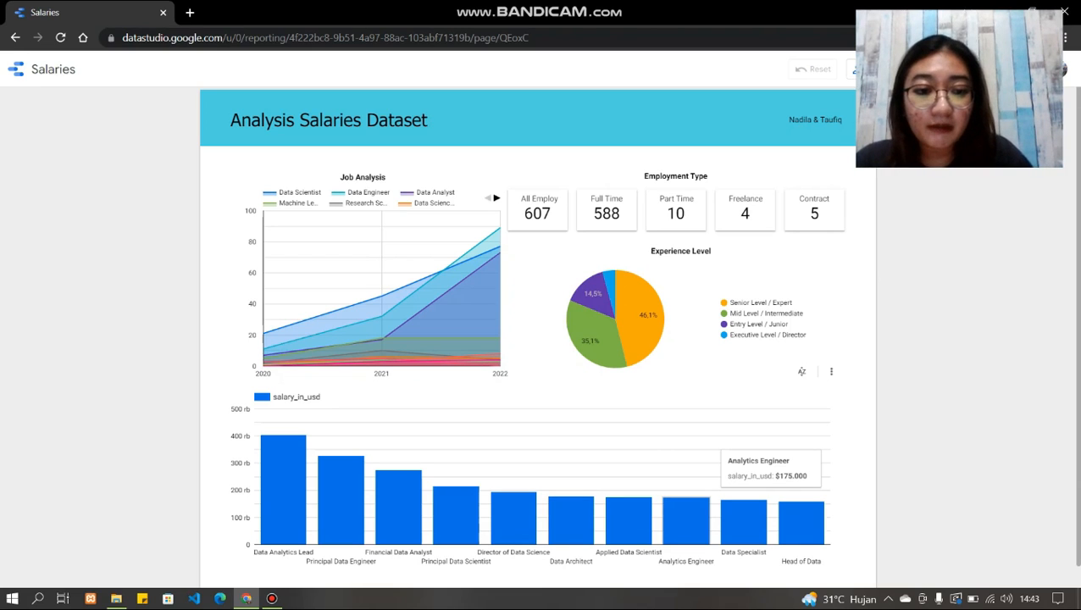
{"action": "mouse_move", "coordinate": [743, 517]}
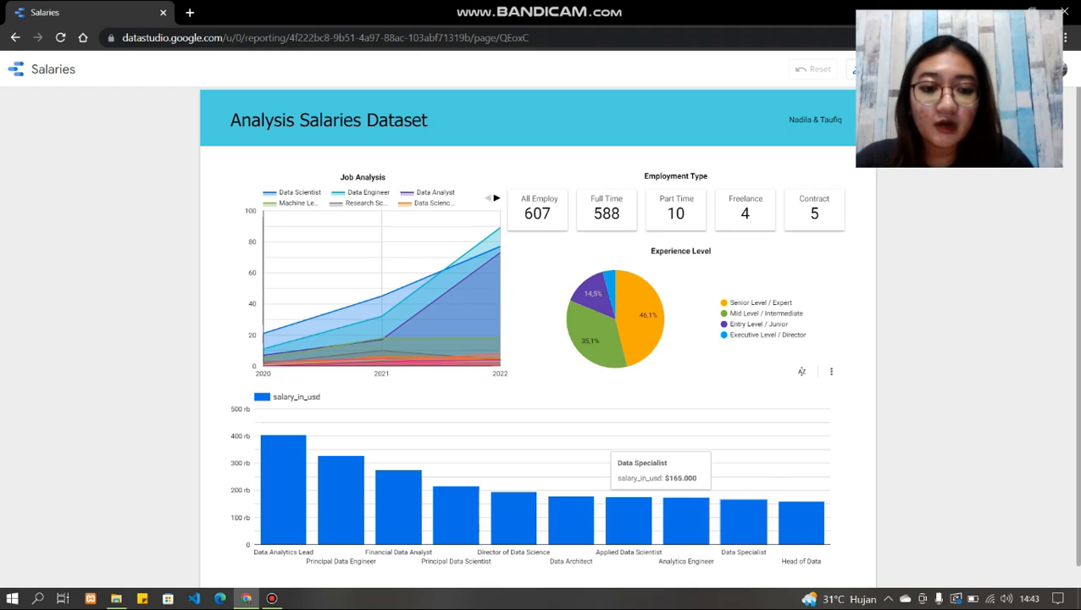
{"action": "mouse_move", "coordinate": [800, 516]}
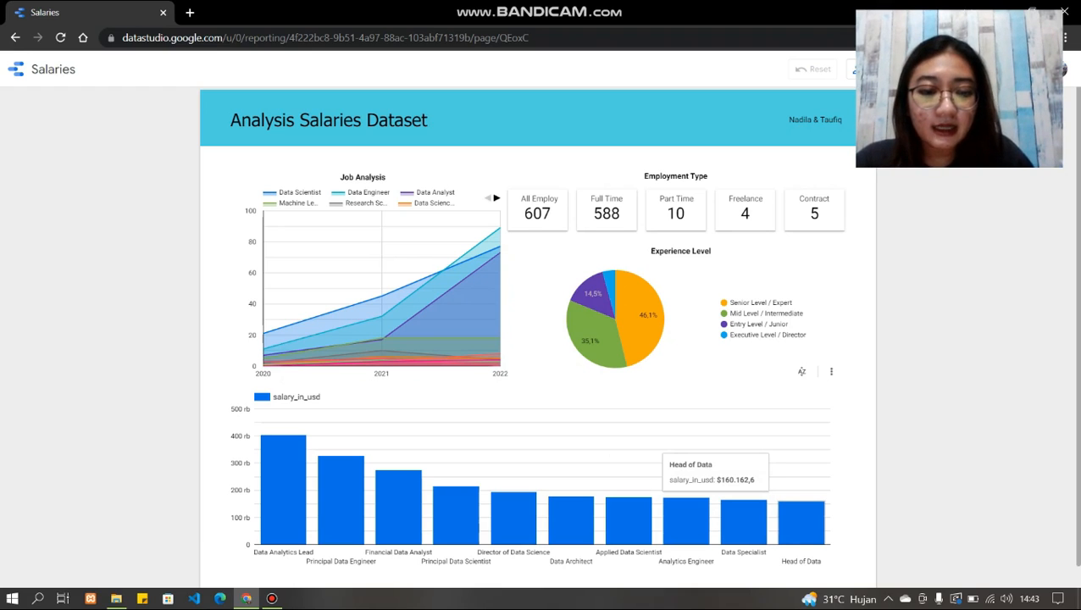